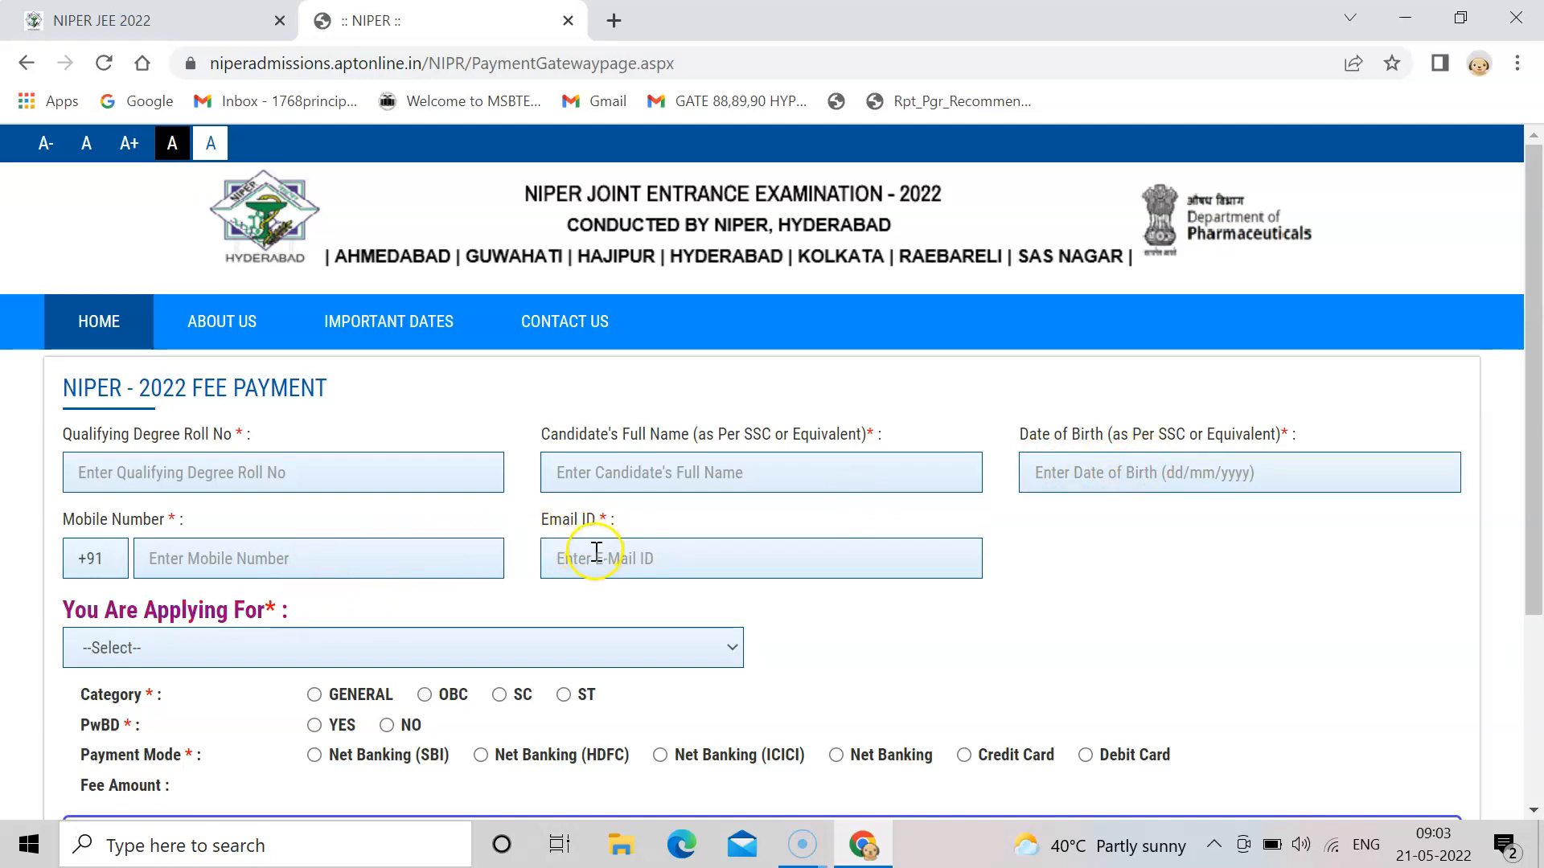
Choose PG (M.B.A.(Pharm.) & M.S. (Pharm.) / M.Pharm. / M.Tech. (Pharm.) / M.Tech) as the programme applied for in the fee payment form.
drag(1531, 518, 1510, 640)
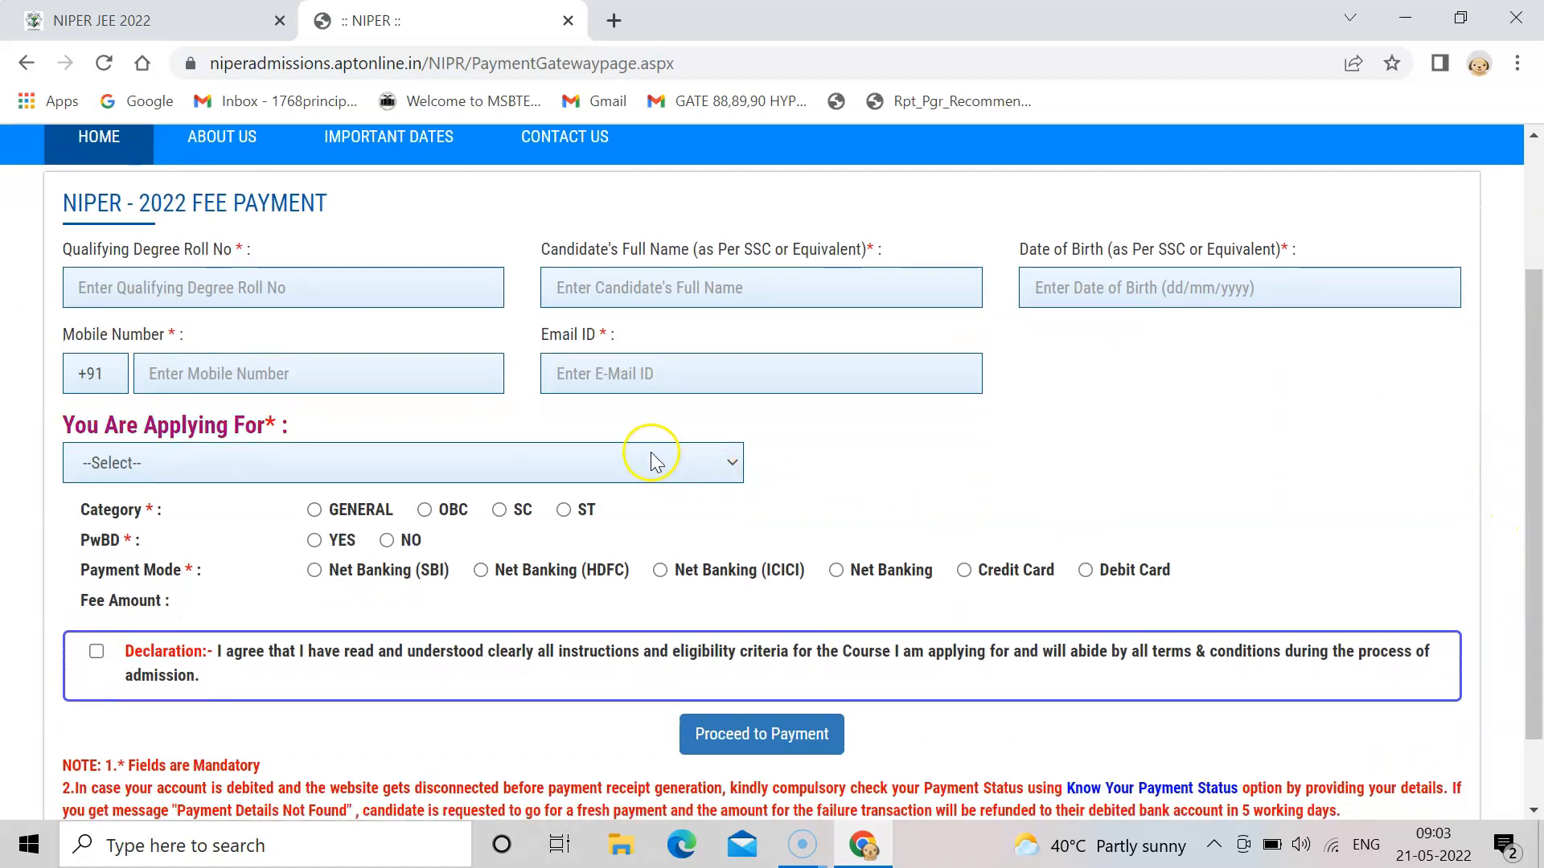
click(402, 470)
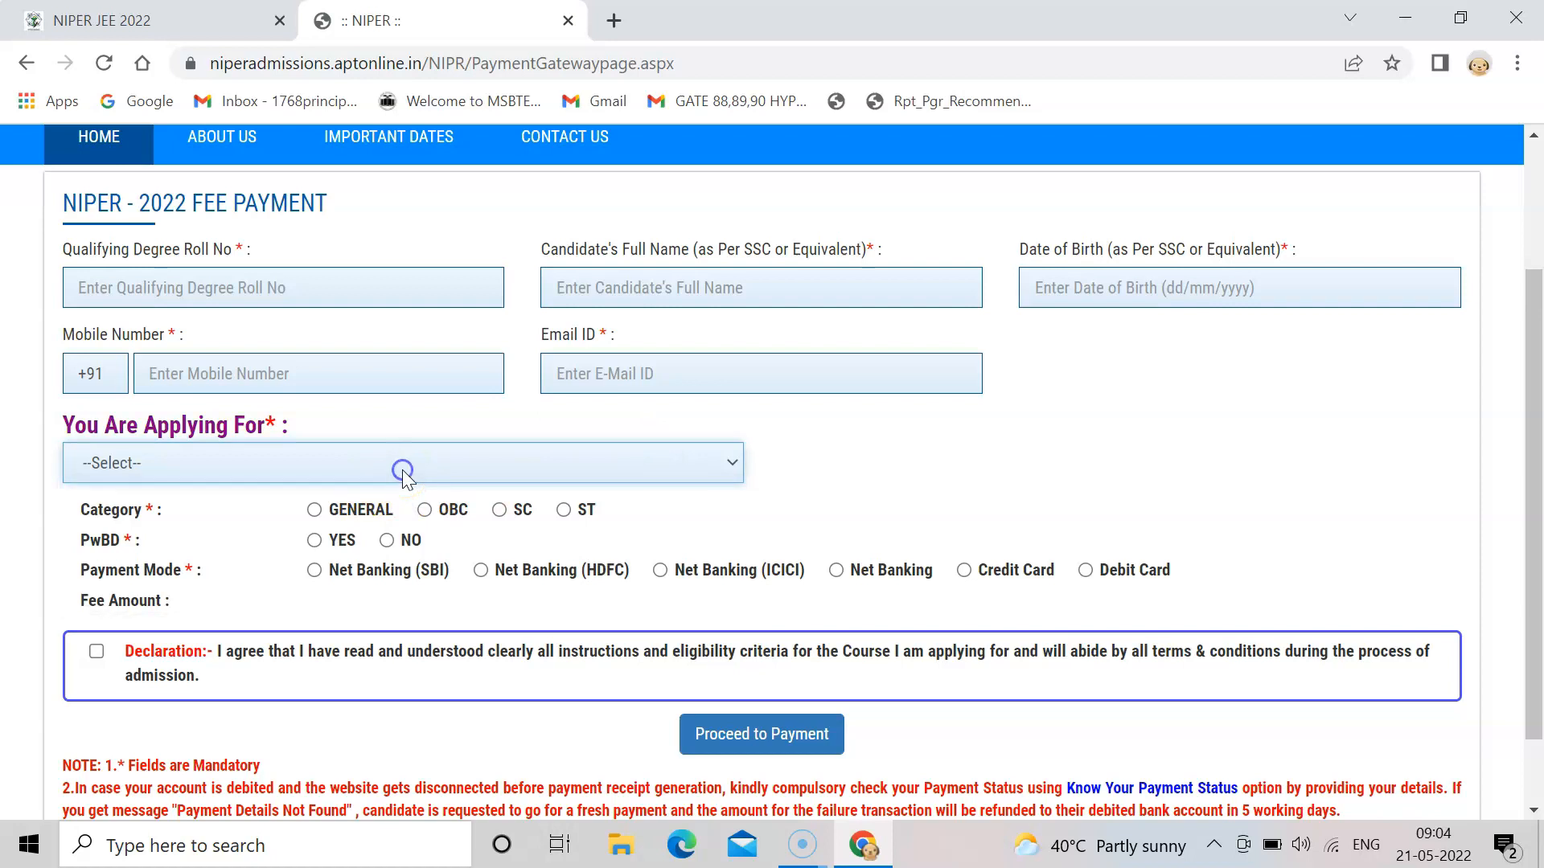
click(402, 470)
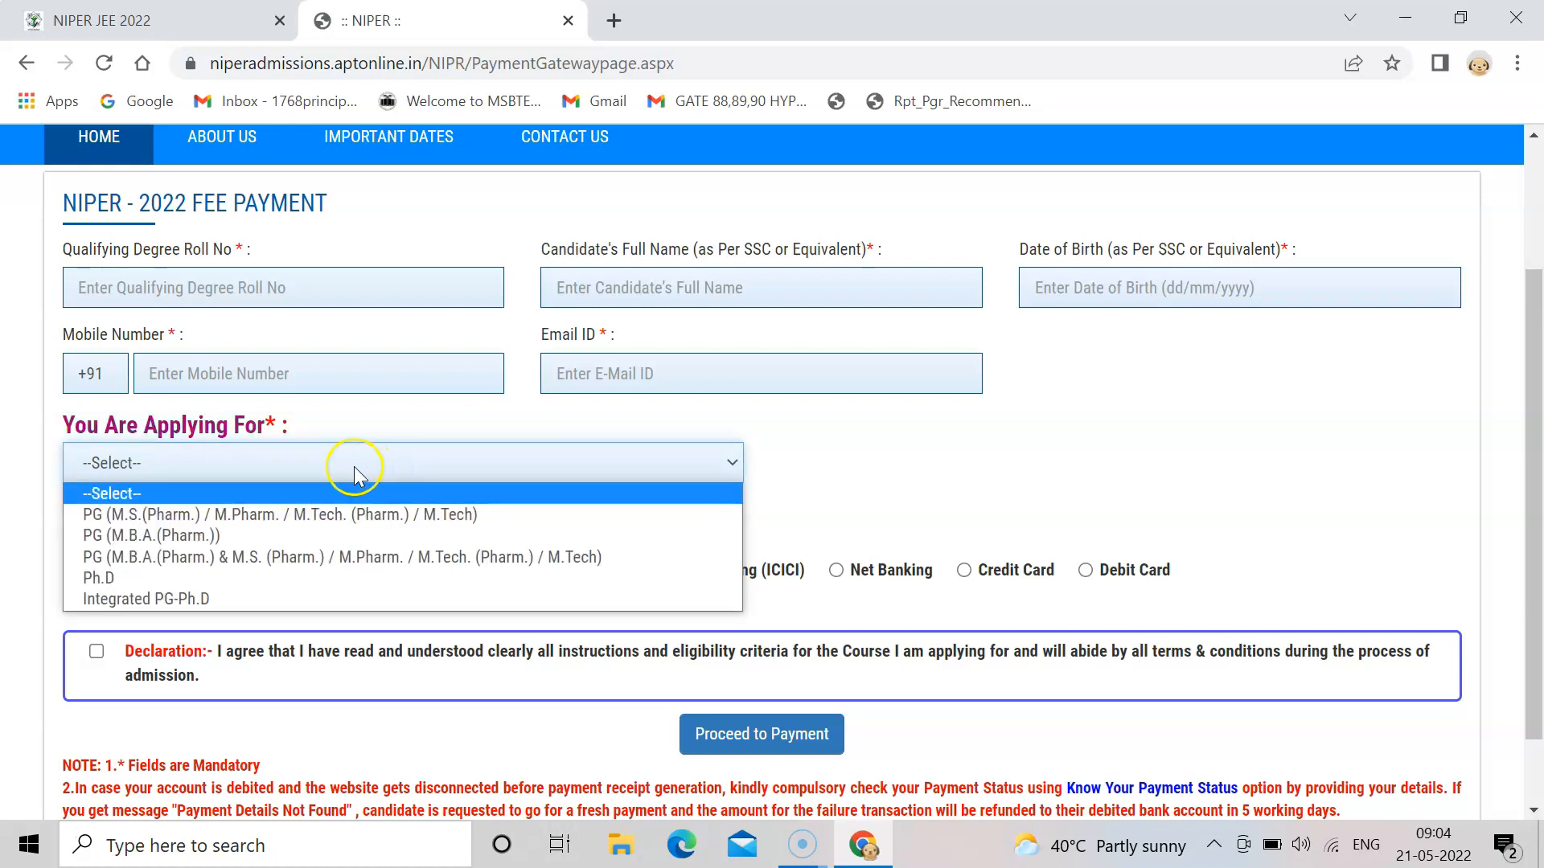
key(Down)
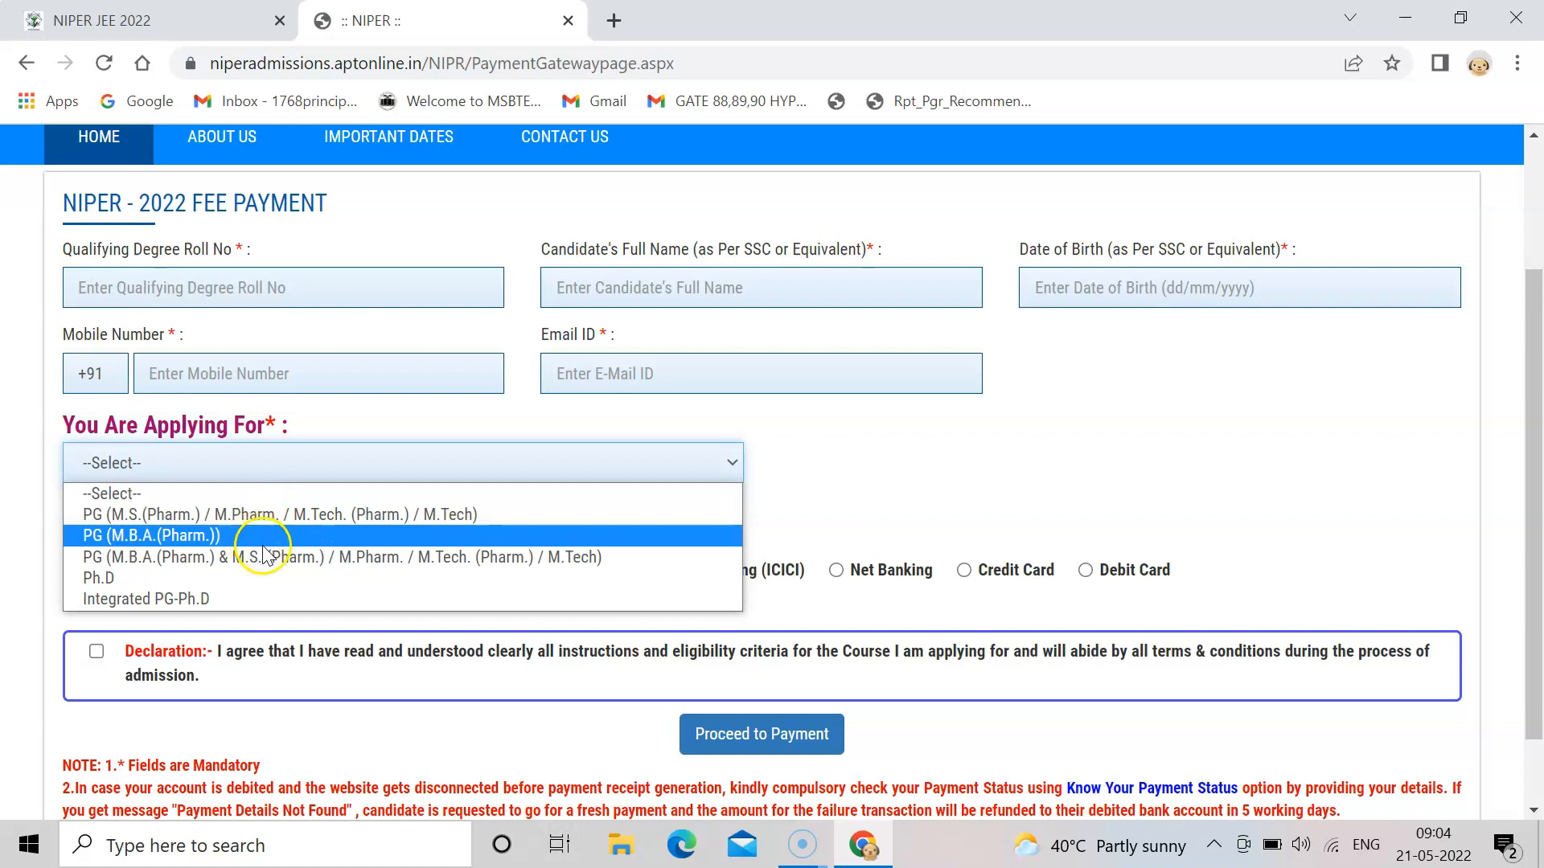
click(340, 556)
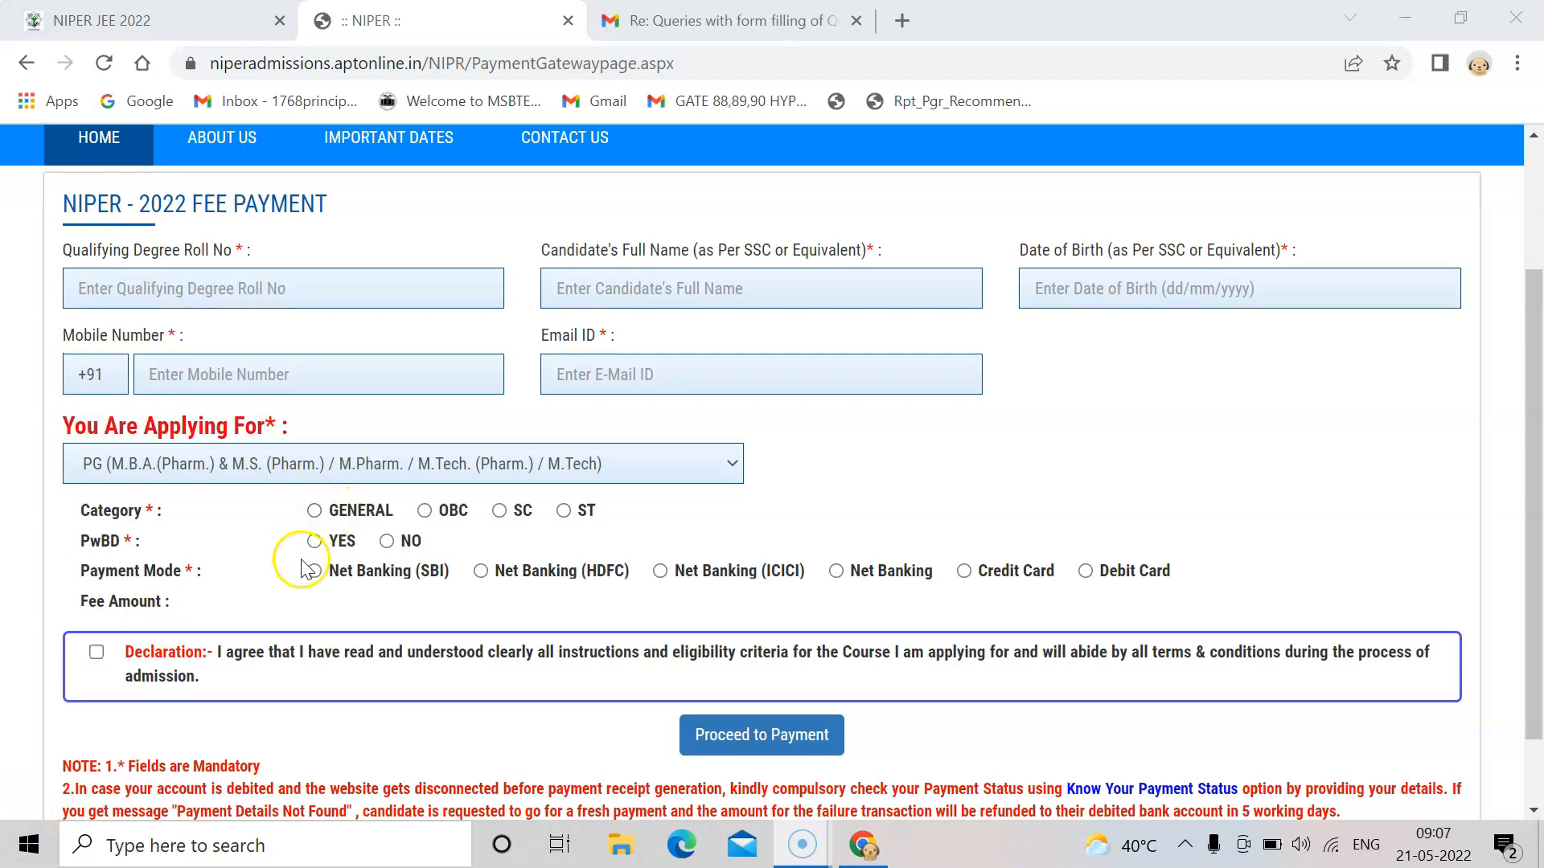
Set the candidate category to GENERAL and view the choices for the economically weaker section question.
click(315, 512)
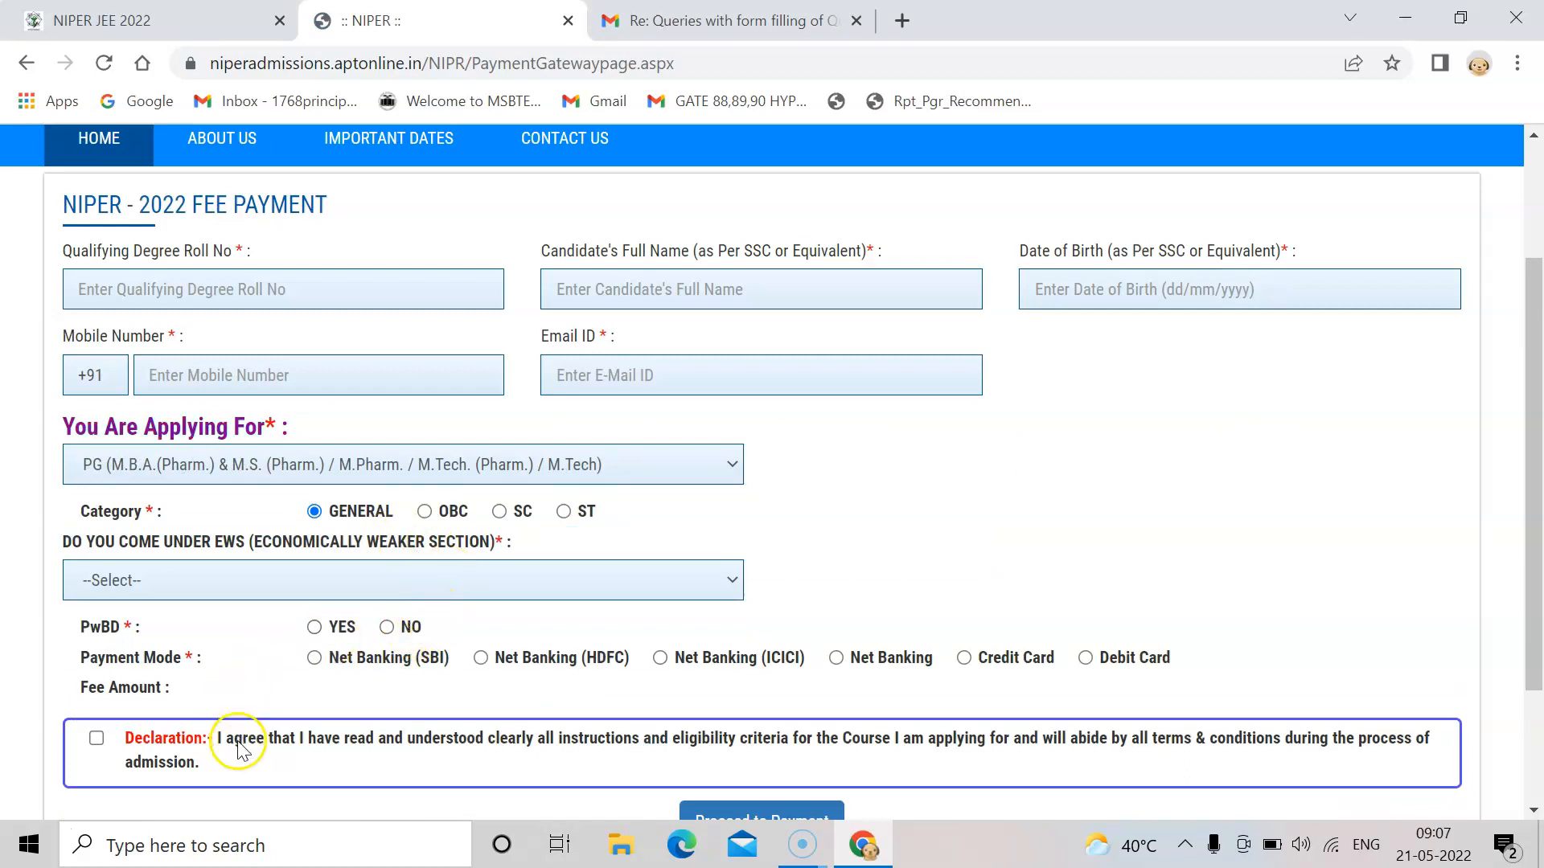
click(508, 583)
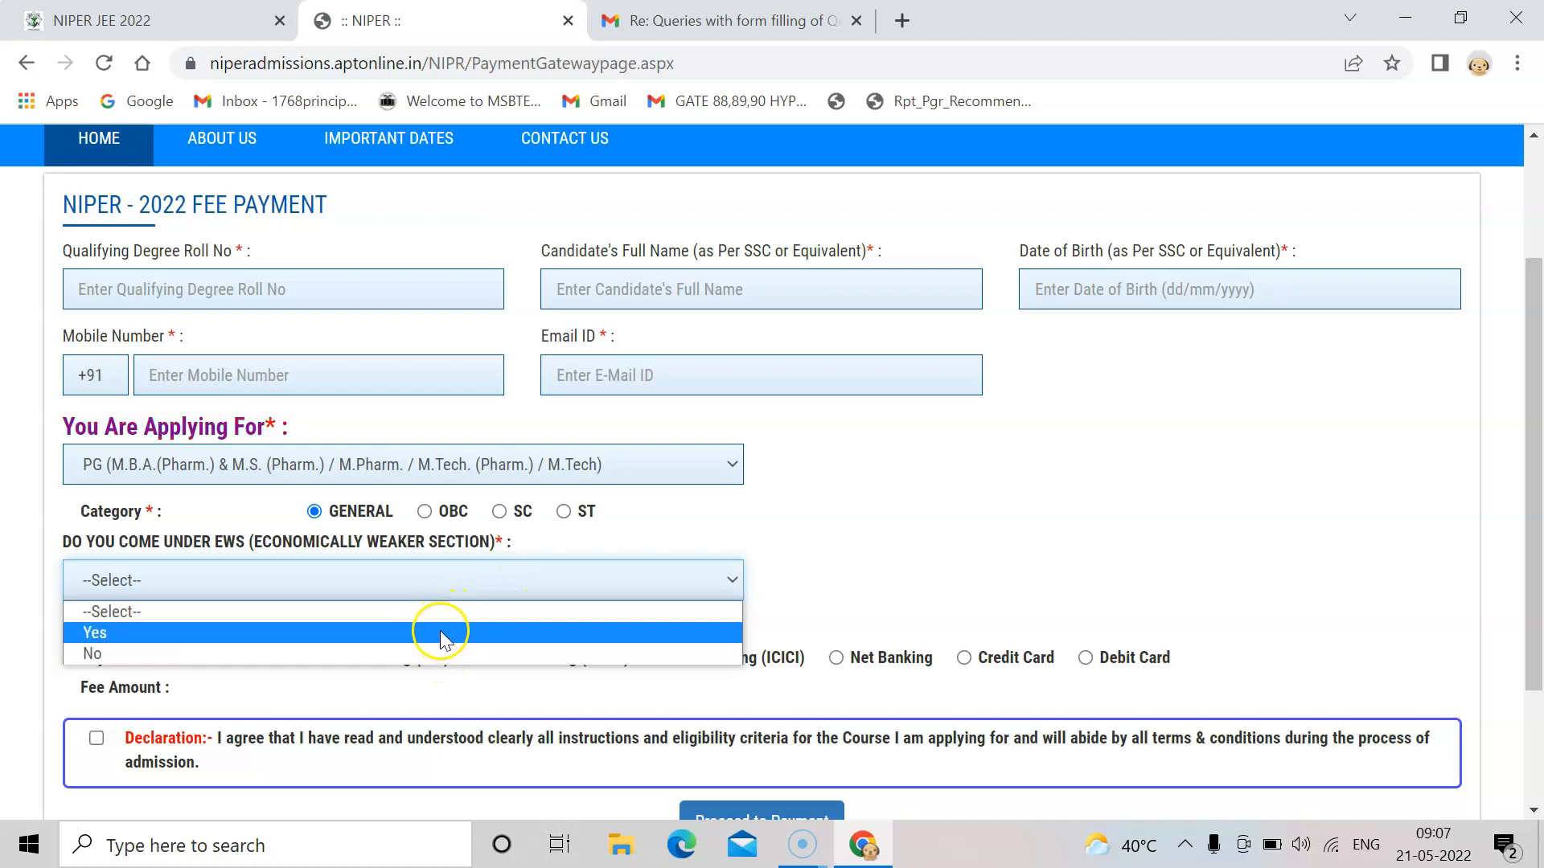
click(792, 562)
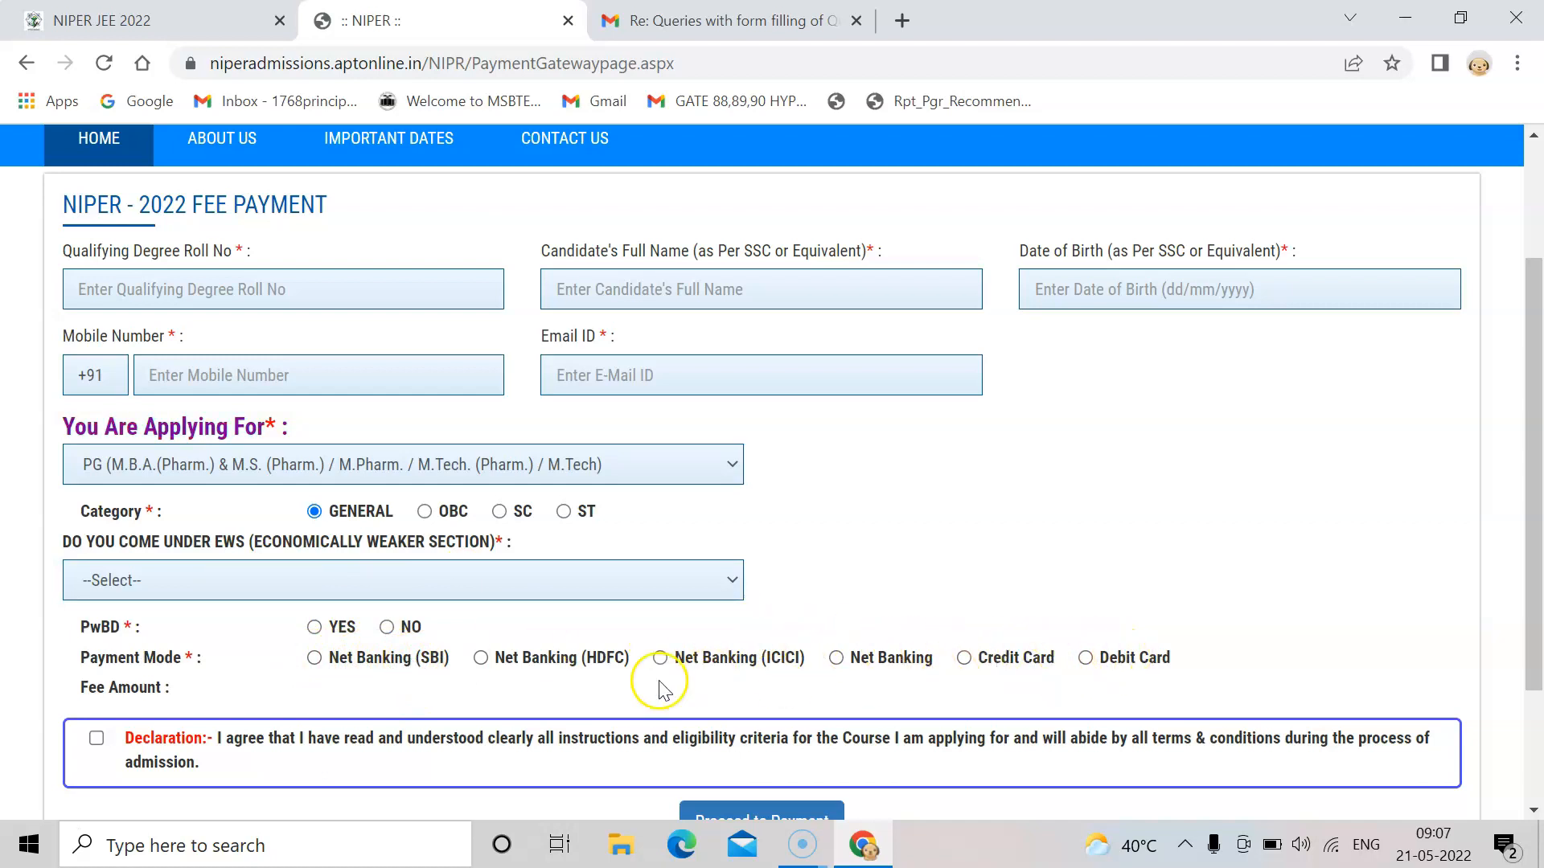
click(1040, 646)
drag(1542, 663, 1533, 478)
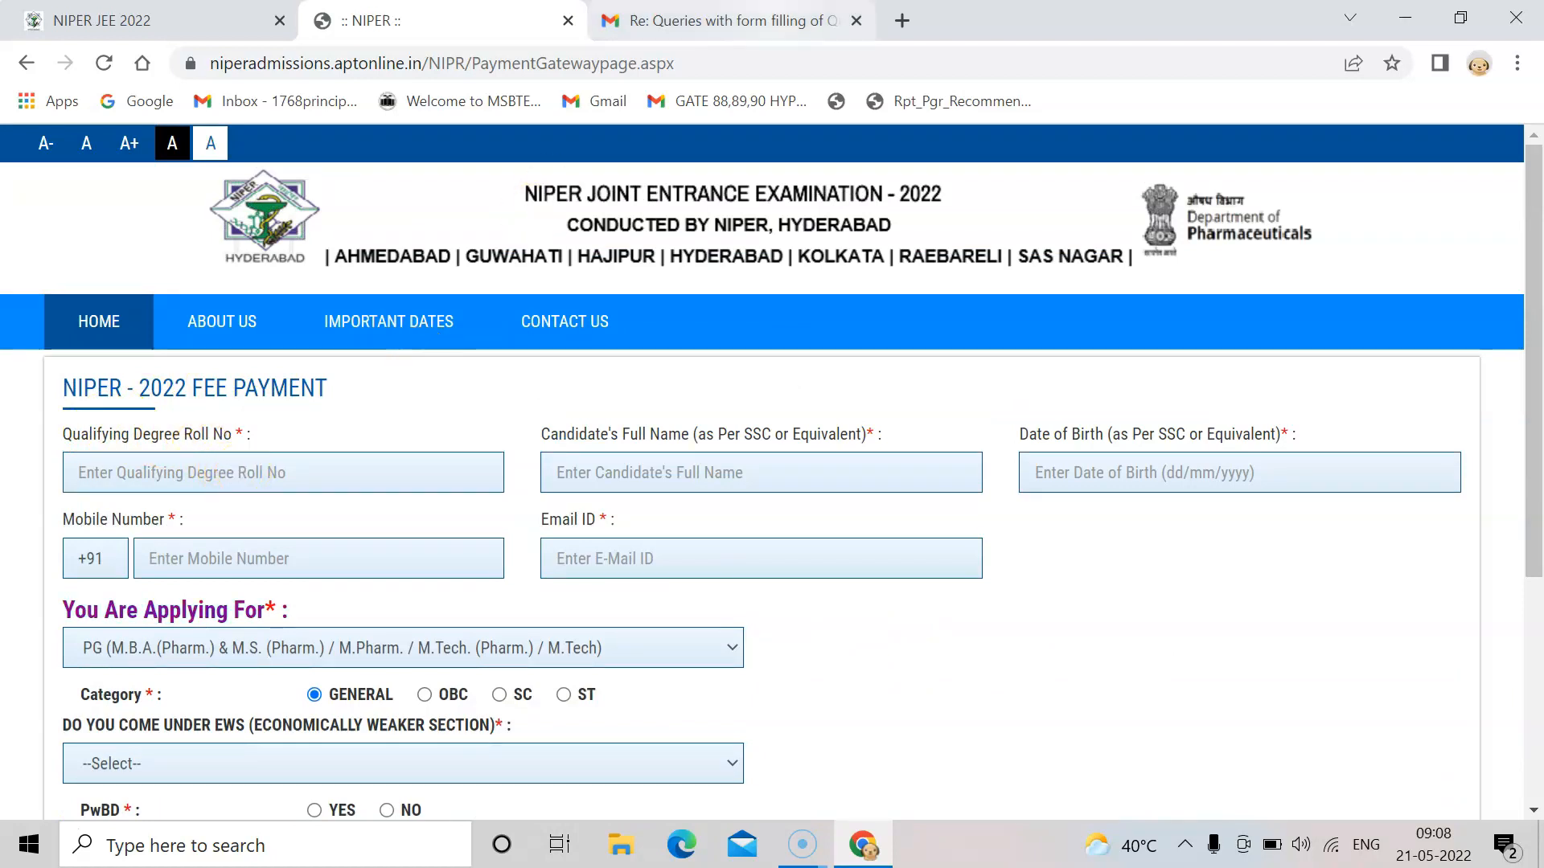
Switch to the open Gmail message and read the reply on the qualifying degree roll number, highlighting "Permanent Registration Number (PRN)".
click(746, 21)
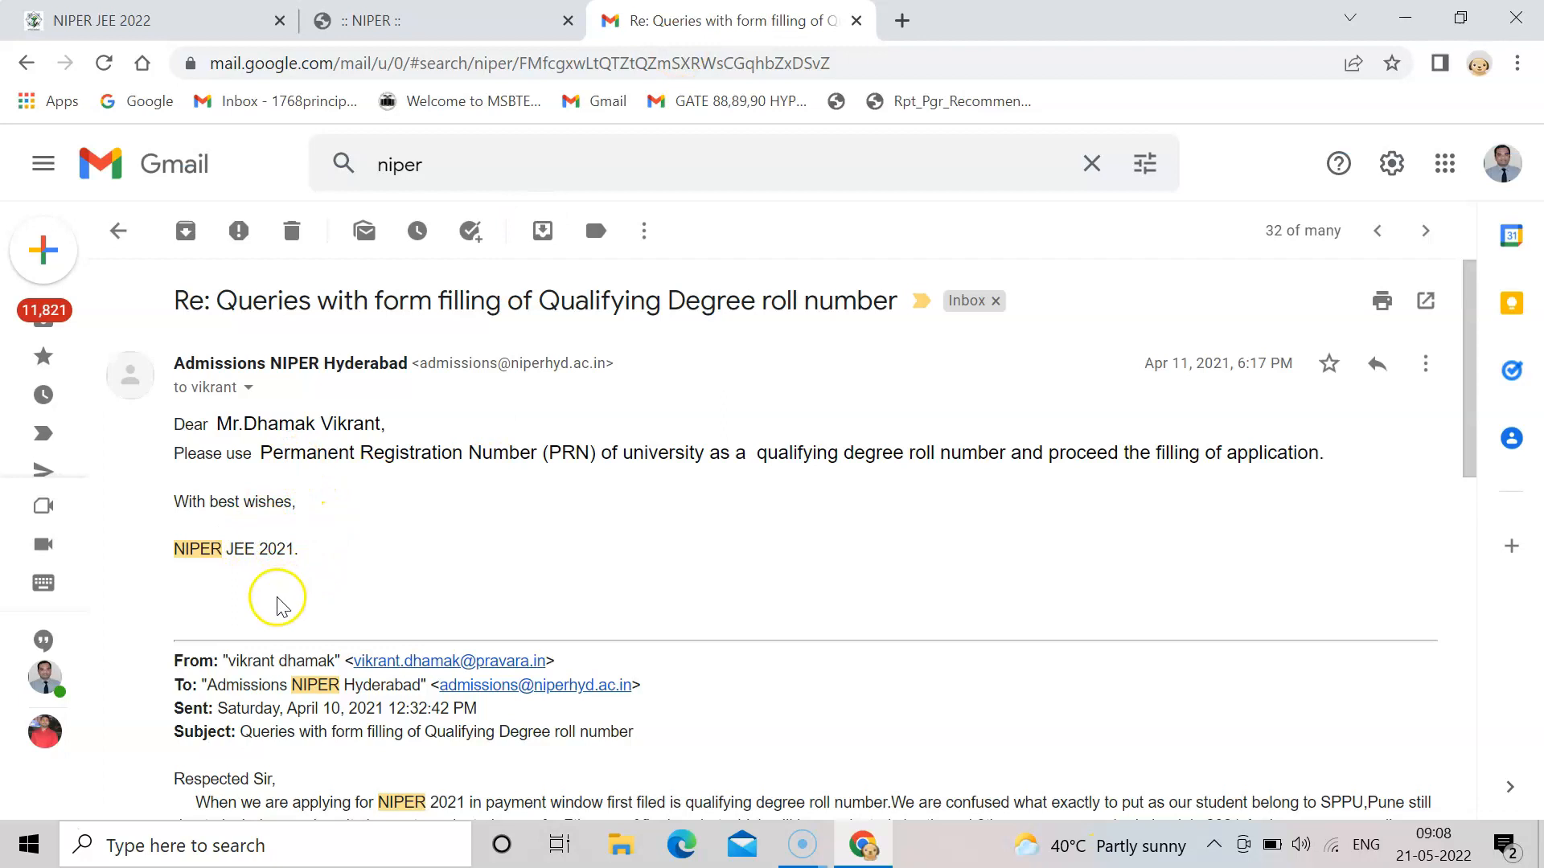
drag(1466, 394, 1463, 484)
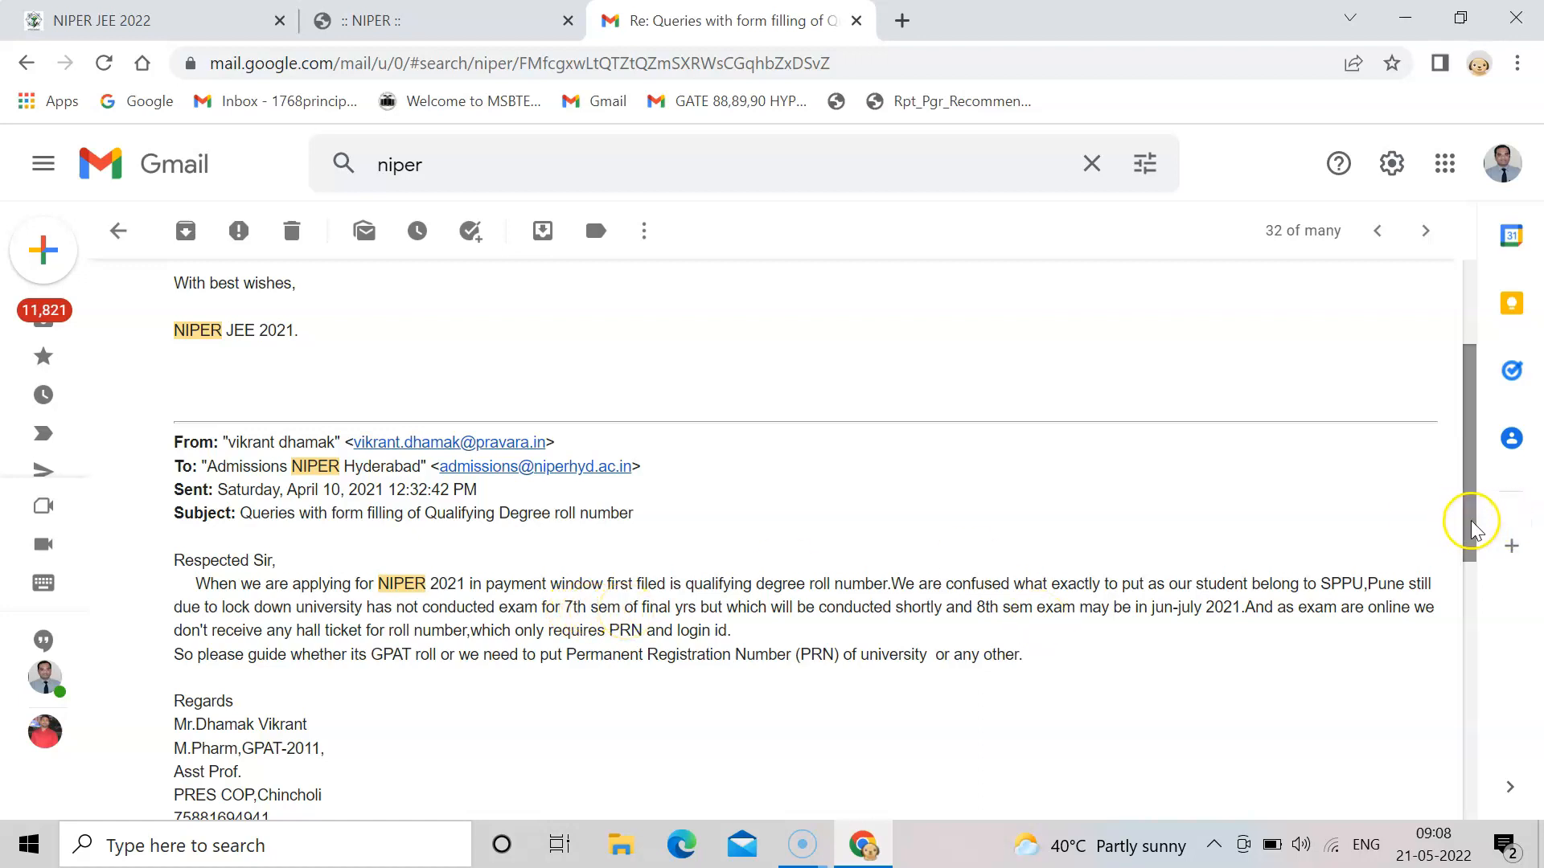
drag(1474, 531, 1467, 470)
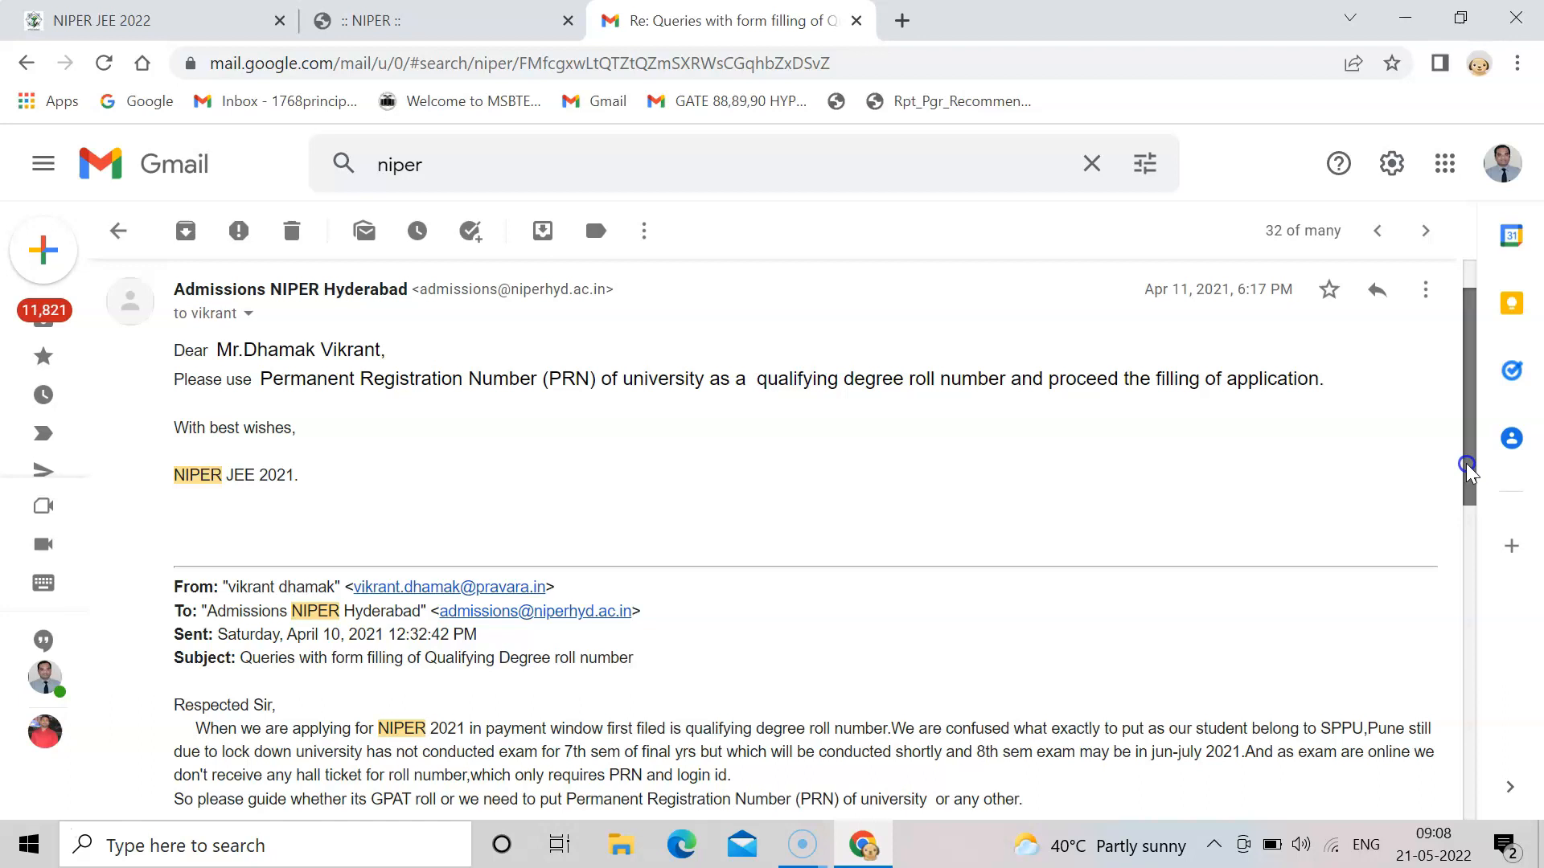
drag(1467, 472, 1467, 473)
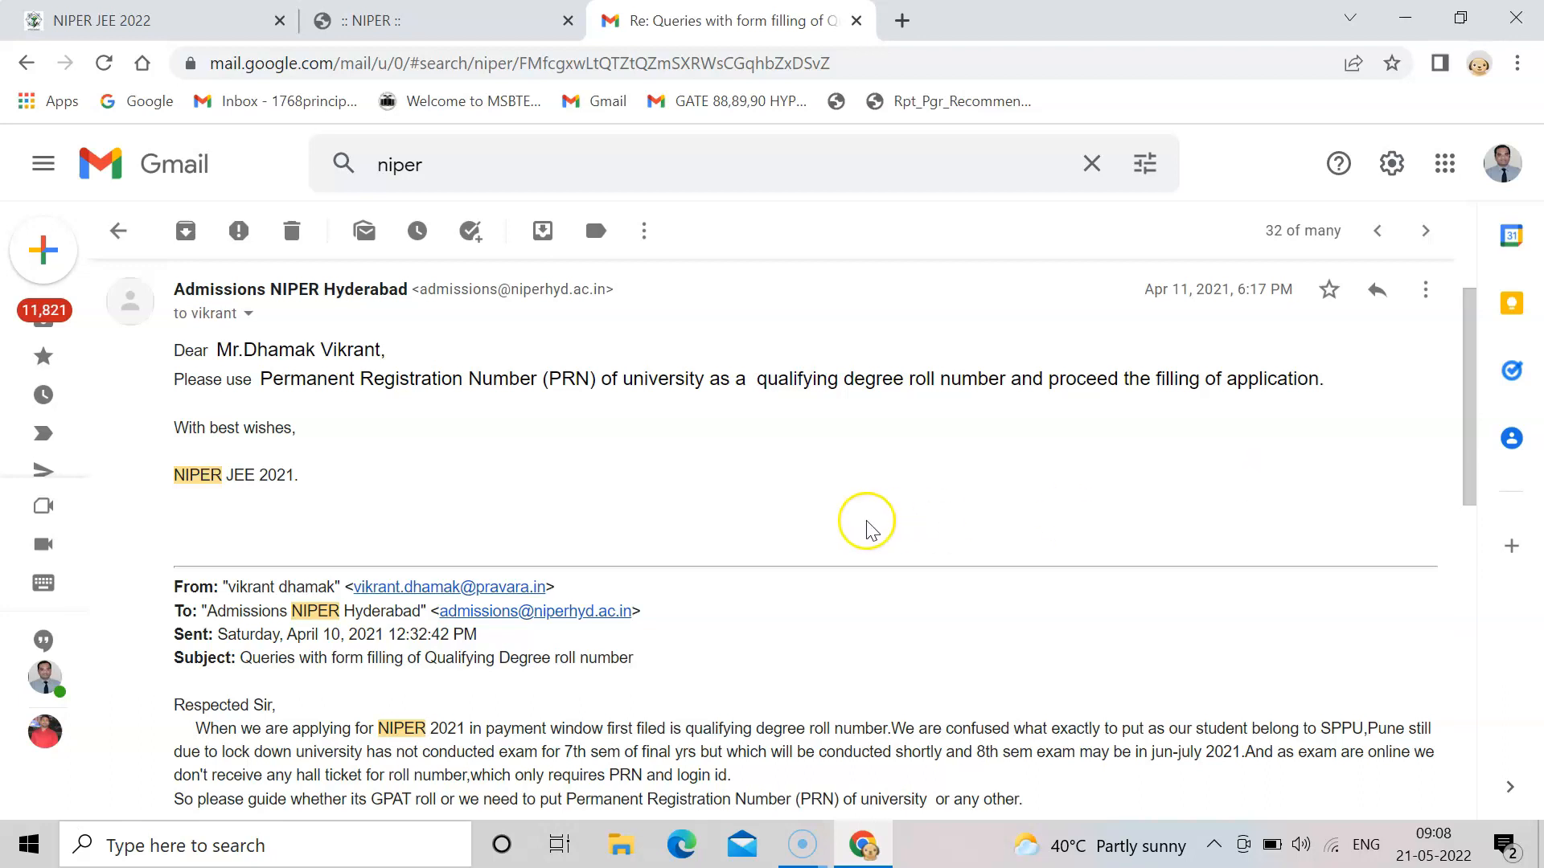
drag(264, 379, 596, 379)
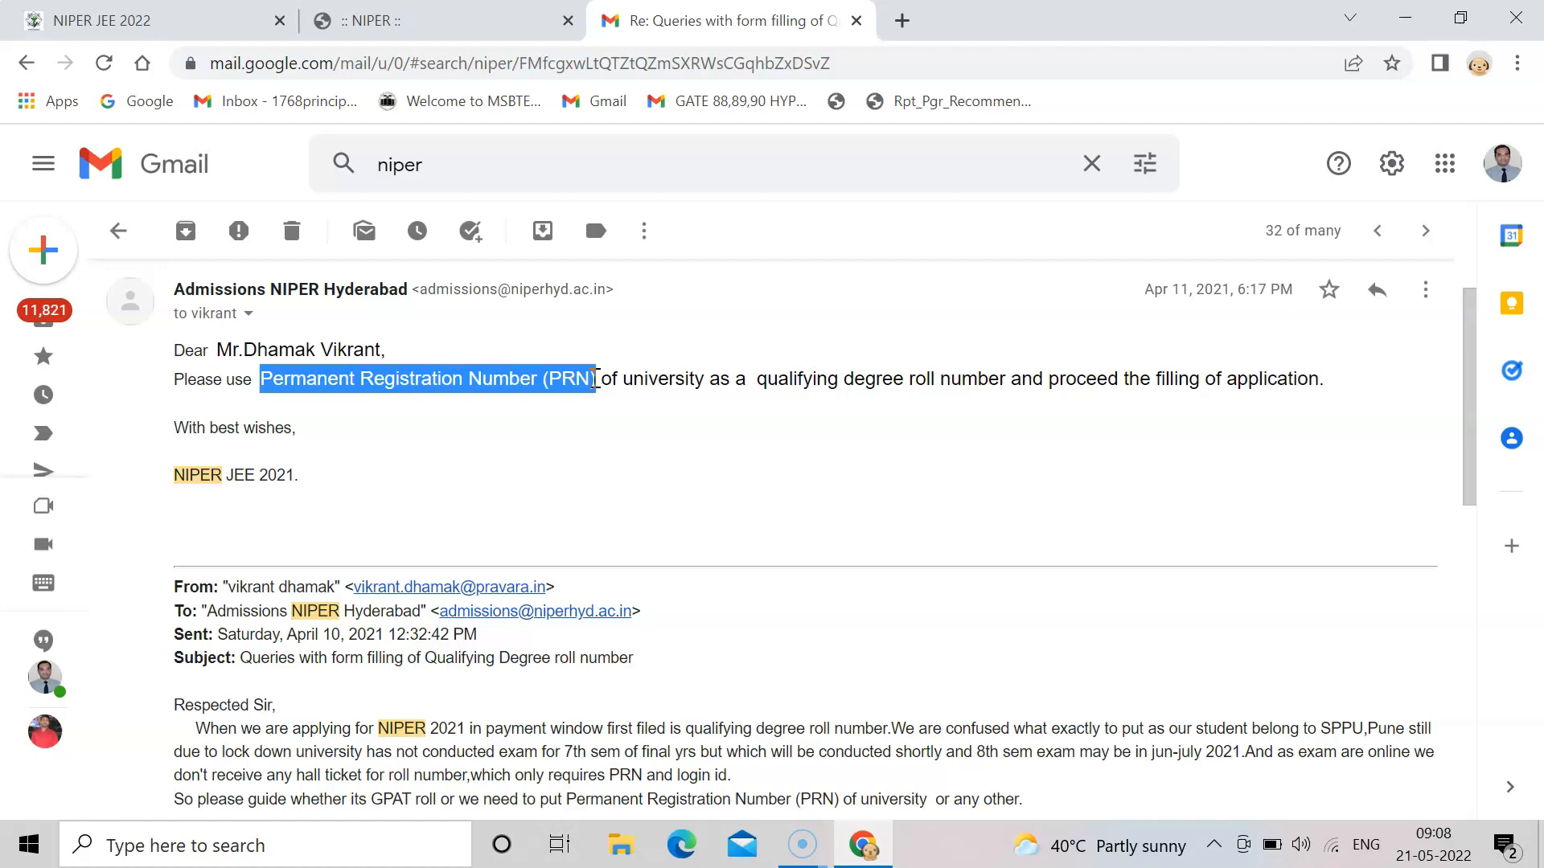
Return to the NIPER fee payment form and review its remaining fields, declaration and payment notes.
click(457, 14)
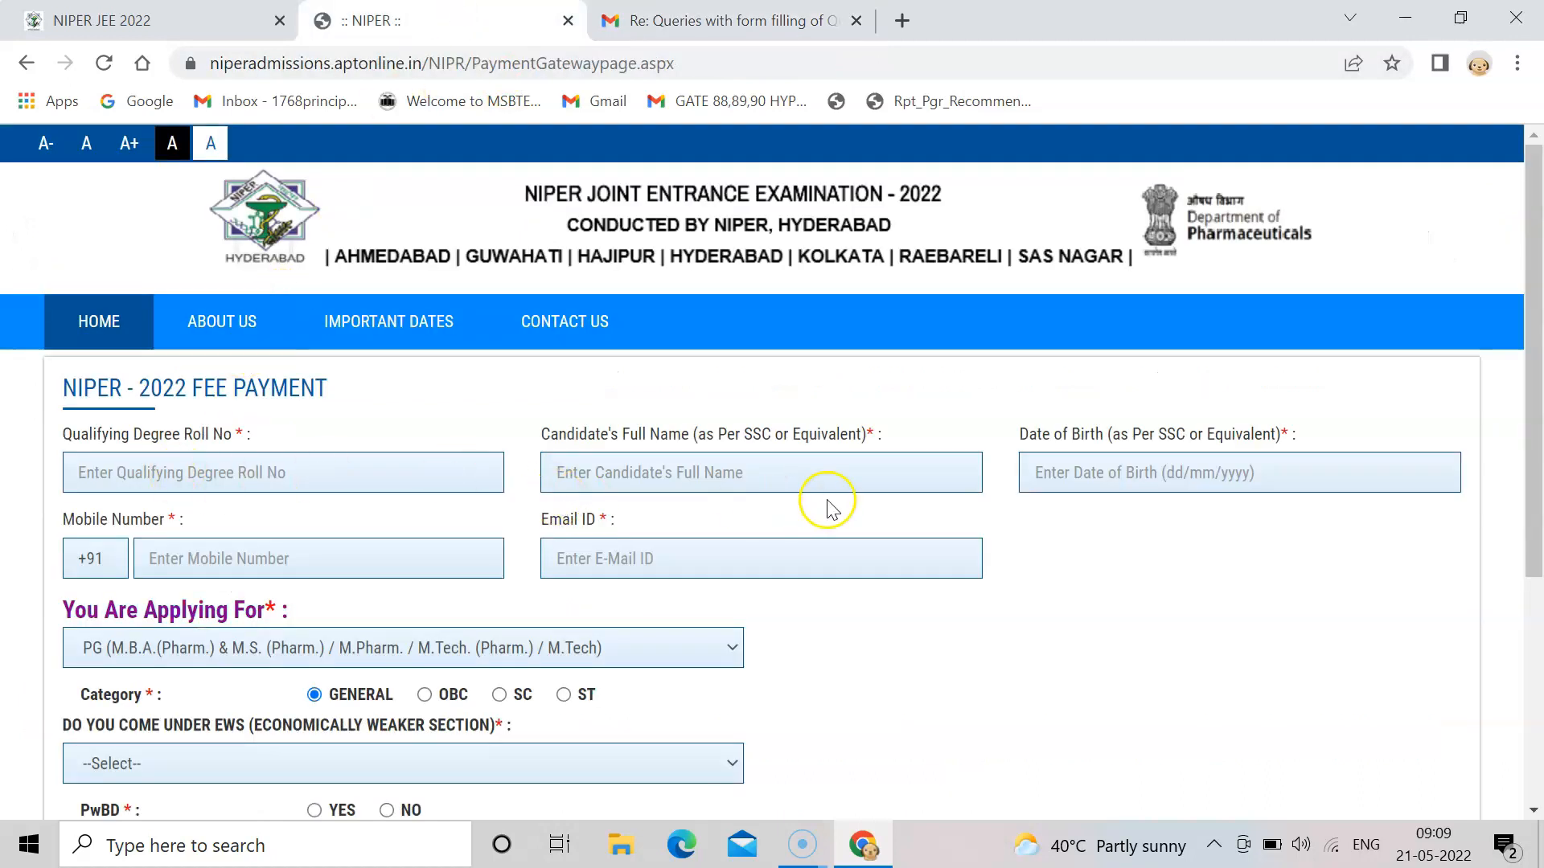
drag(1537, 465, 1532, 589)
scroll(1503, 585, down, 2)
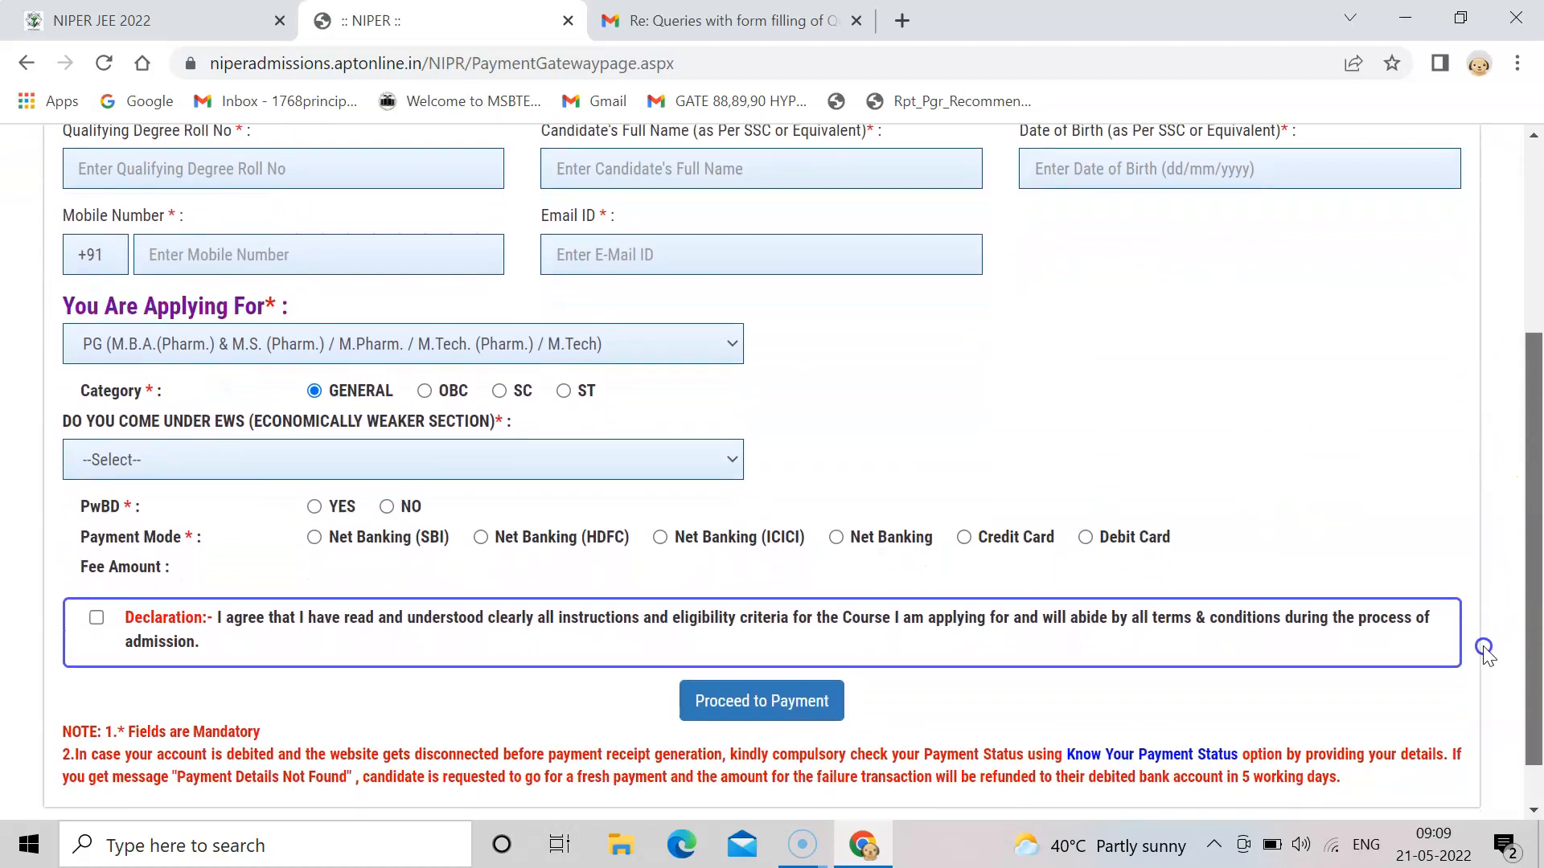
scroll(1486, 655, down, 1)
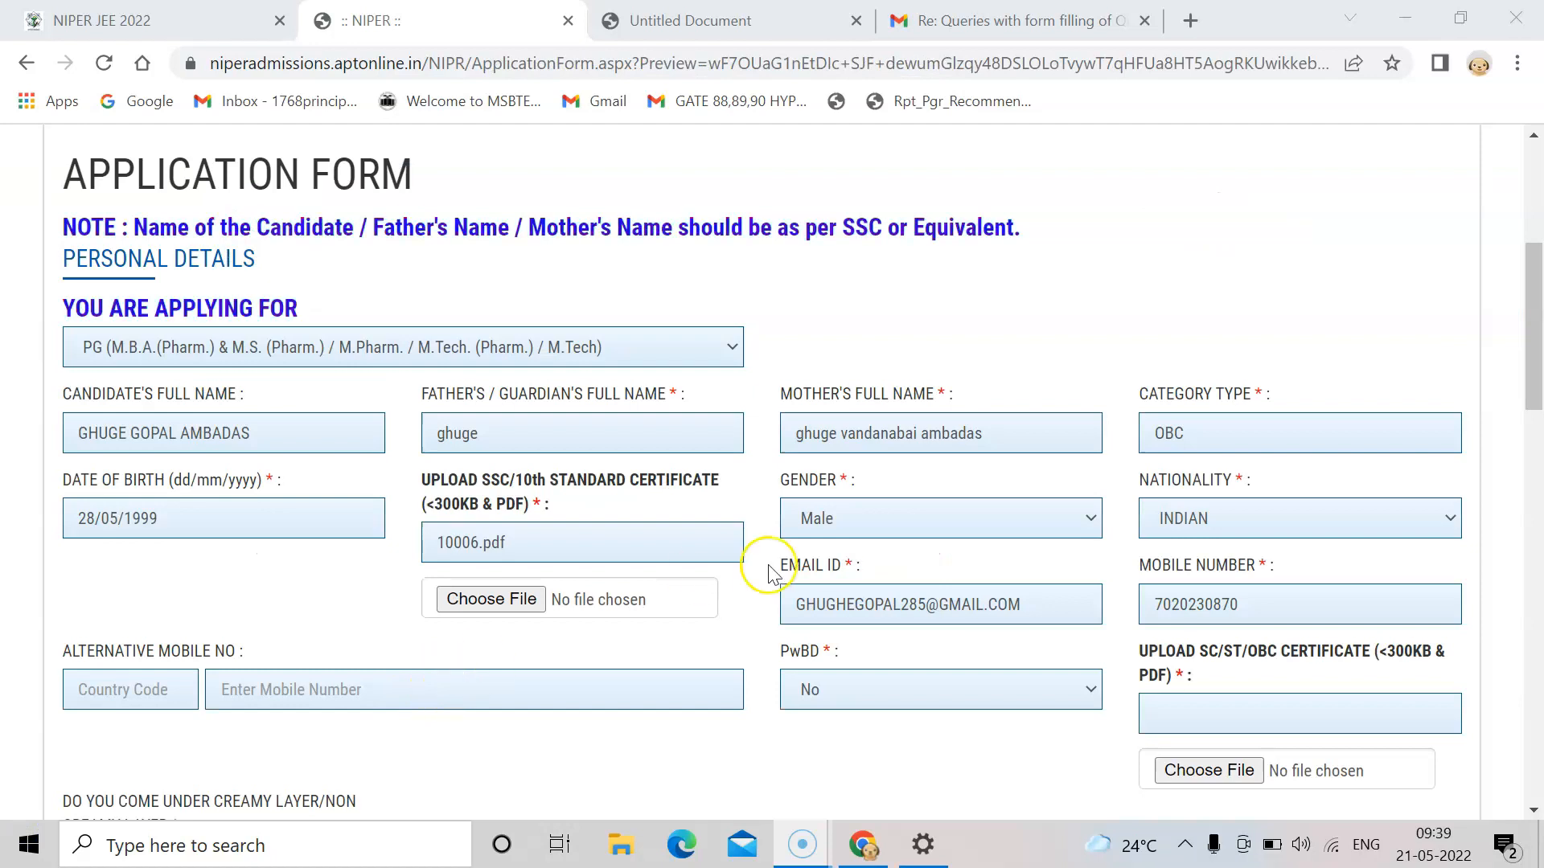
Review the application form's personal details, certificate uploads, creamy layer question and address fields.
mouse_move(1542, 347)
mouse_down()
mouse_move(1540, 372)
mouse_move(1538, 344)
mouse_up()
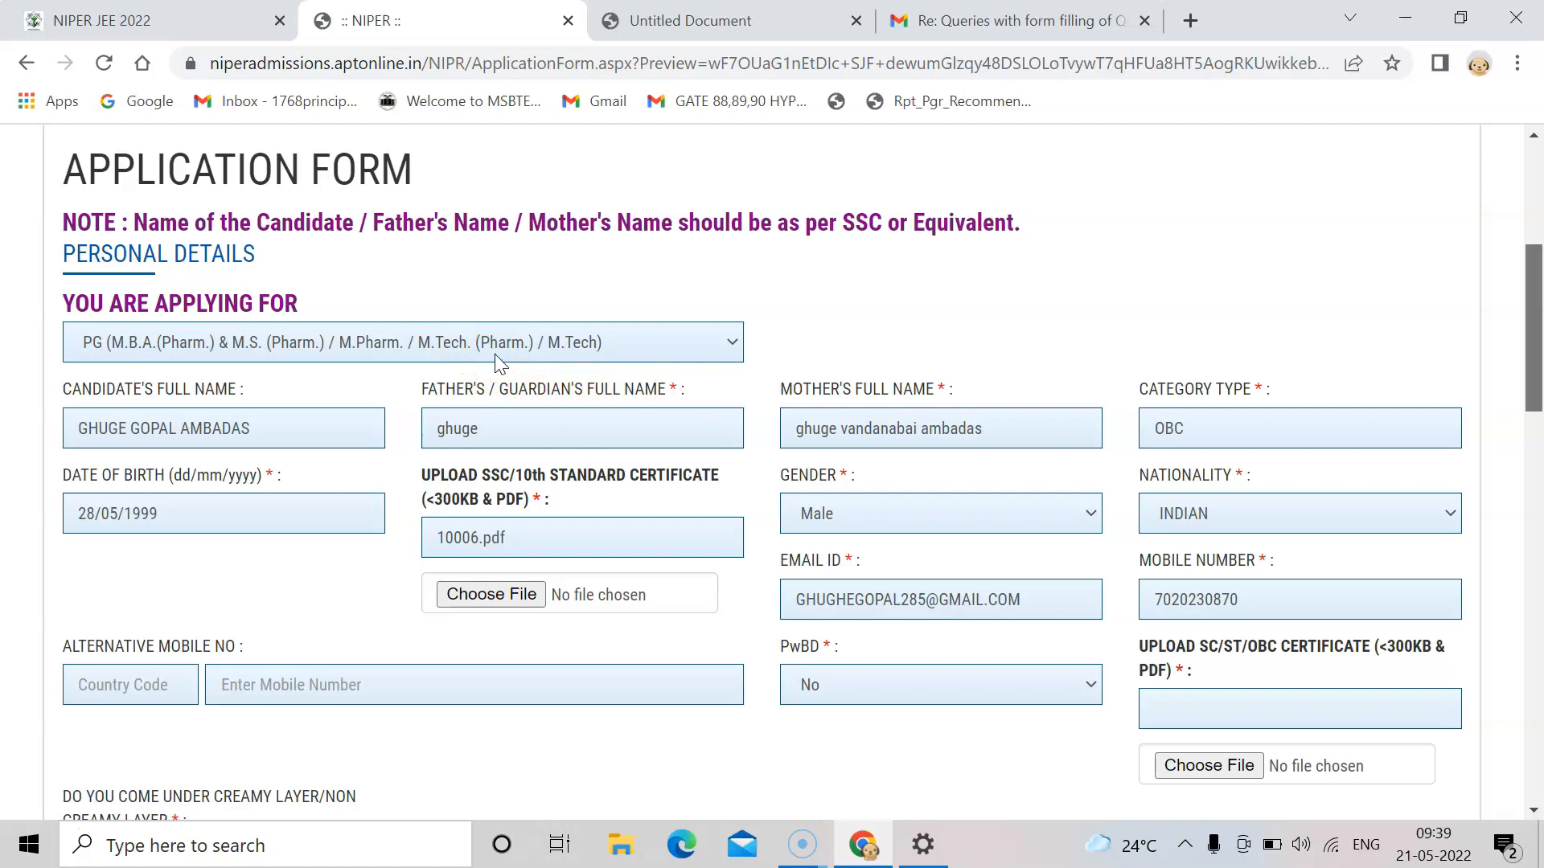
scroll(264, 396, down, 1)
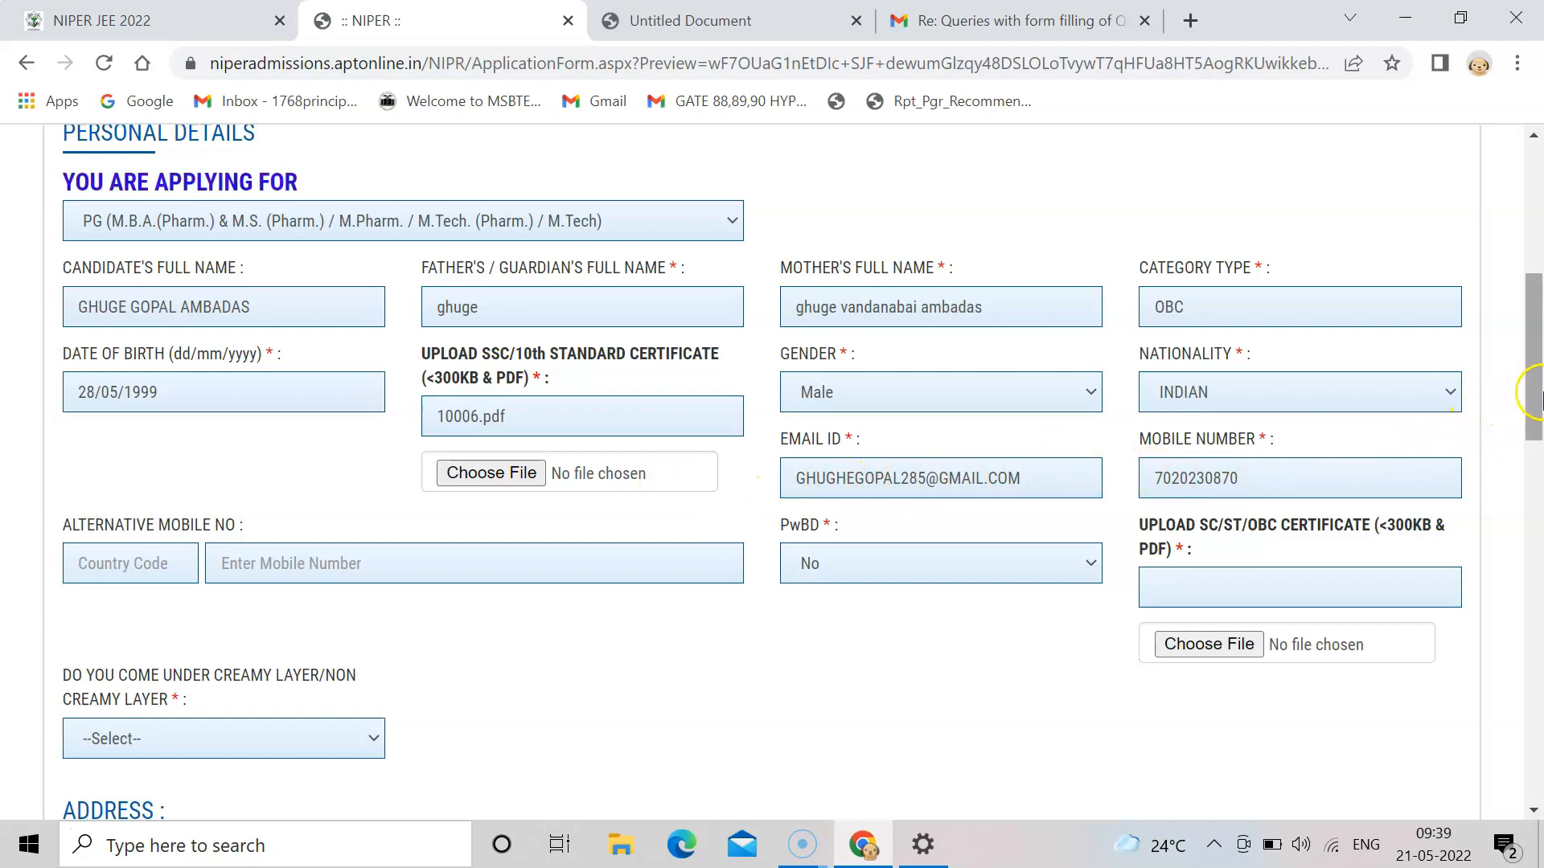
drag(1538, 394, 1527, 452)
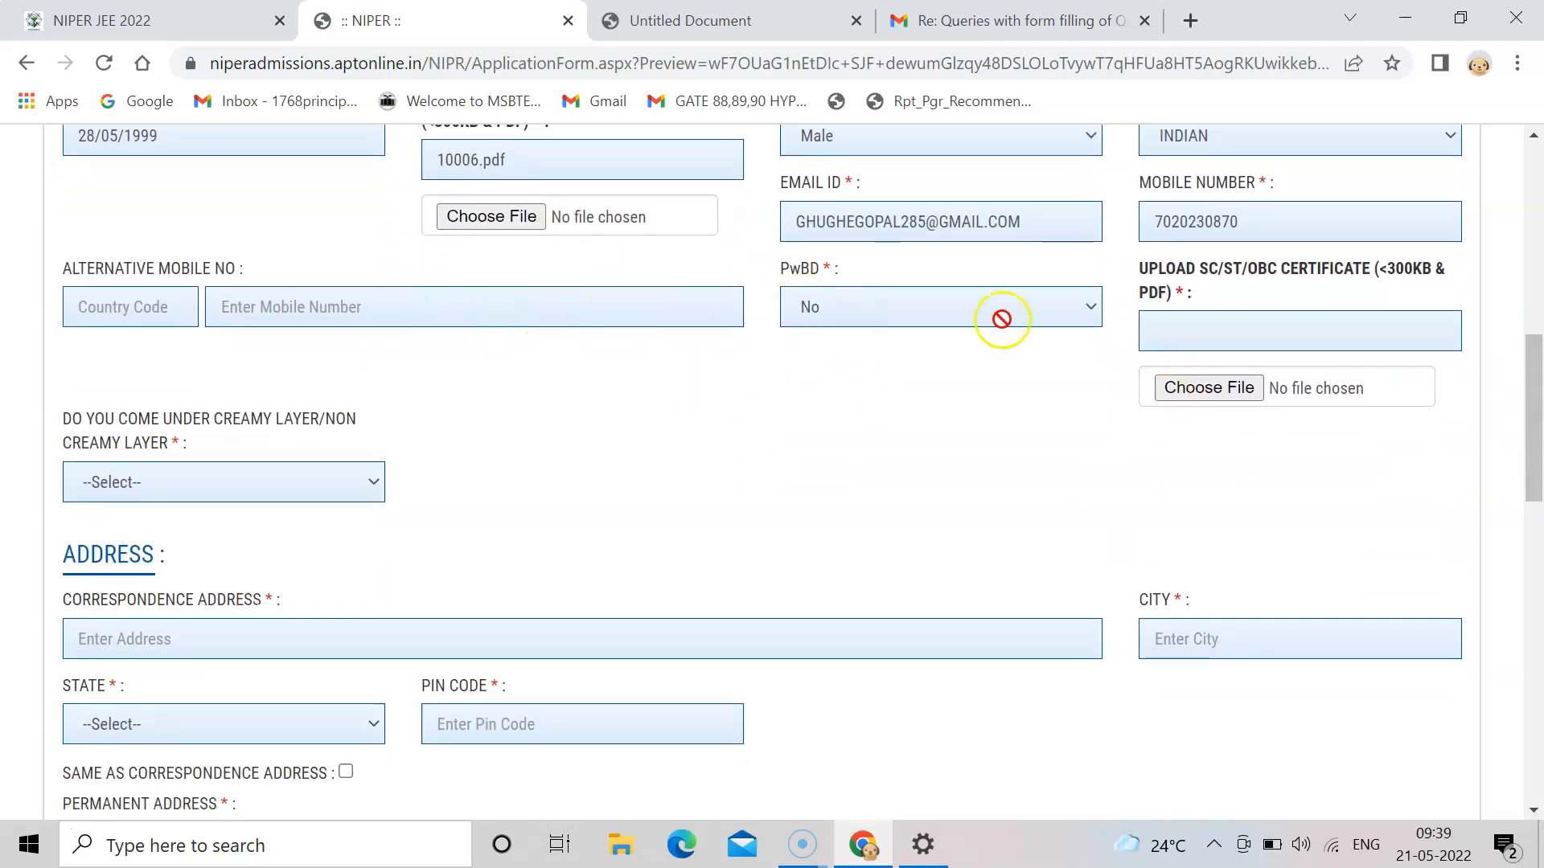
scroll(1001, 319, up, 1)
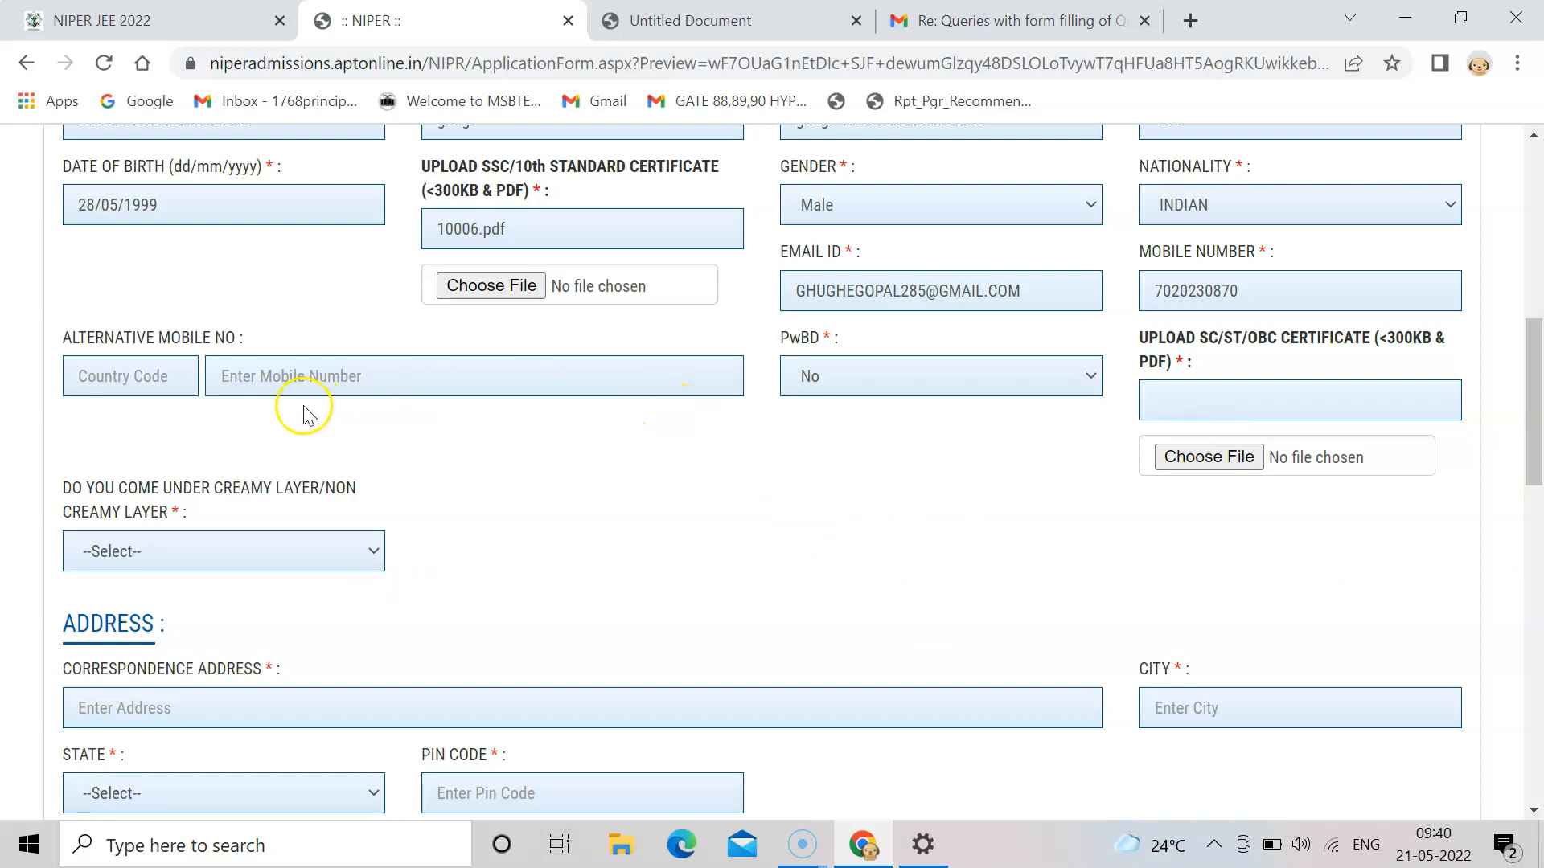
scroll(305, 416, down, 2)
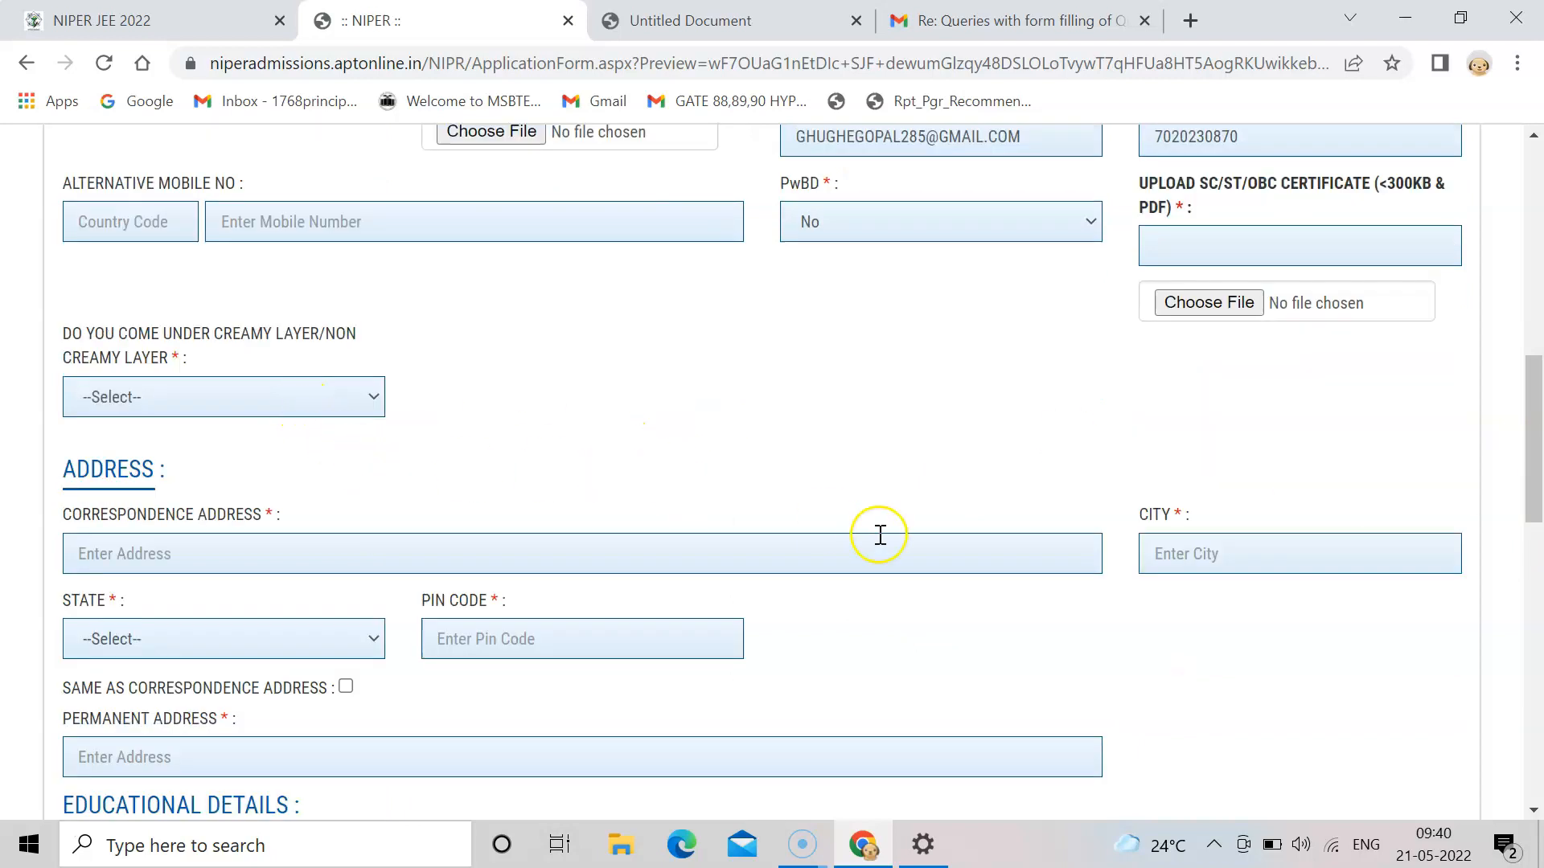
drag(1533, 447, 1516, 518)
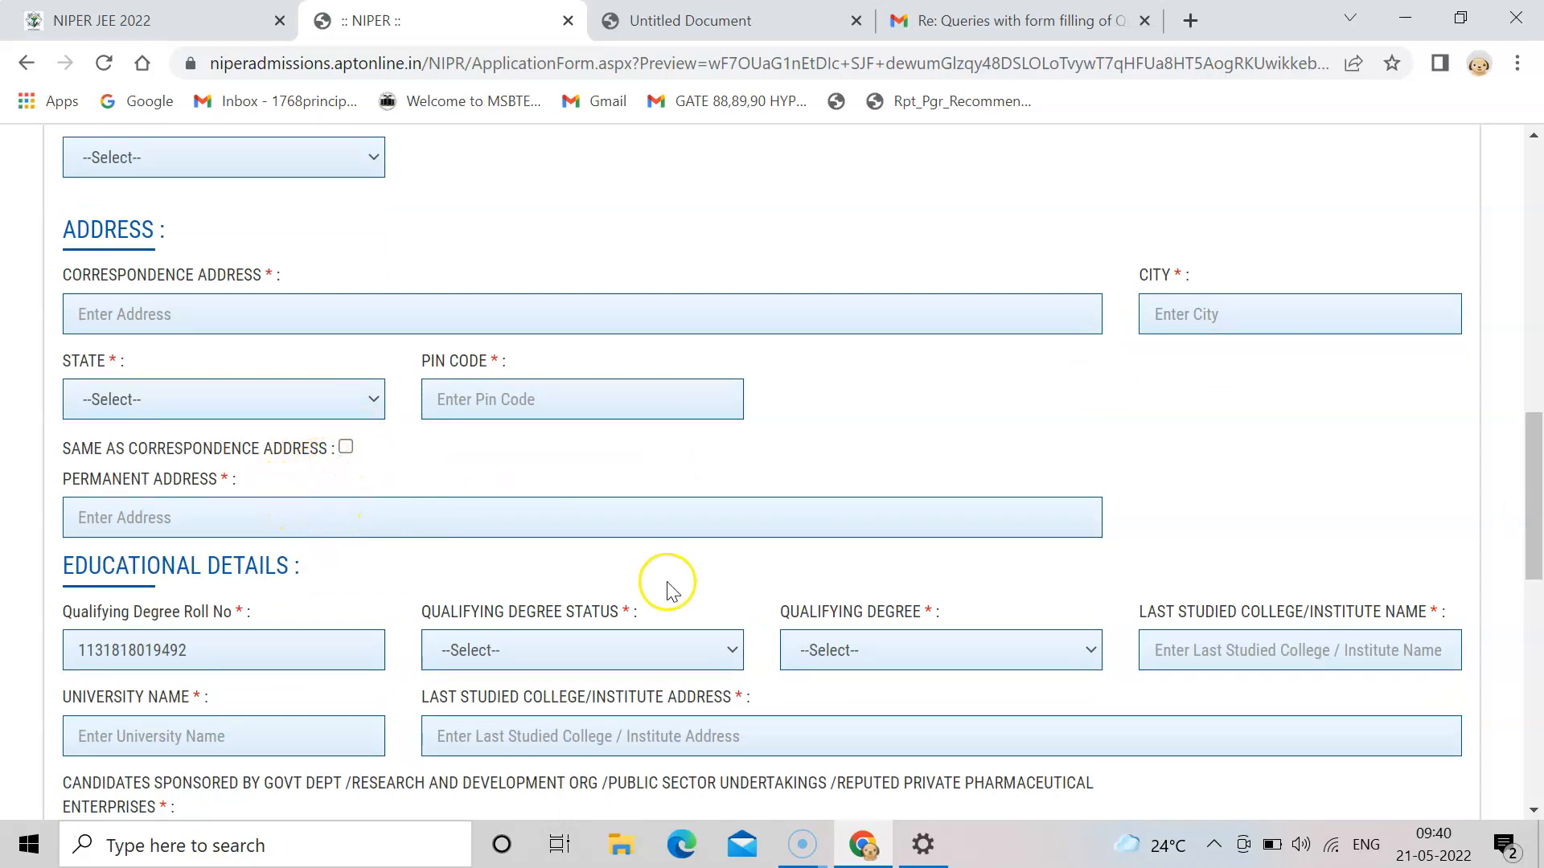
Set the qualifying degree status to APPEARING in the educational details.
drag(1530, 441, 1524, 508)
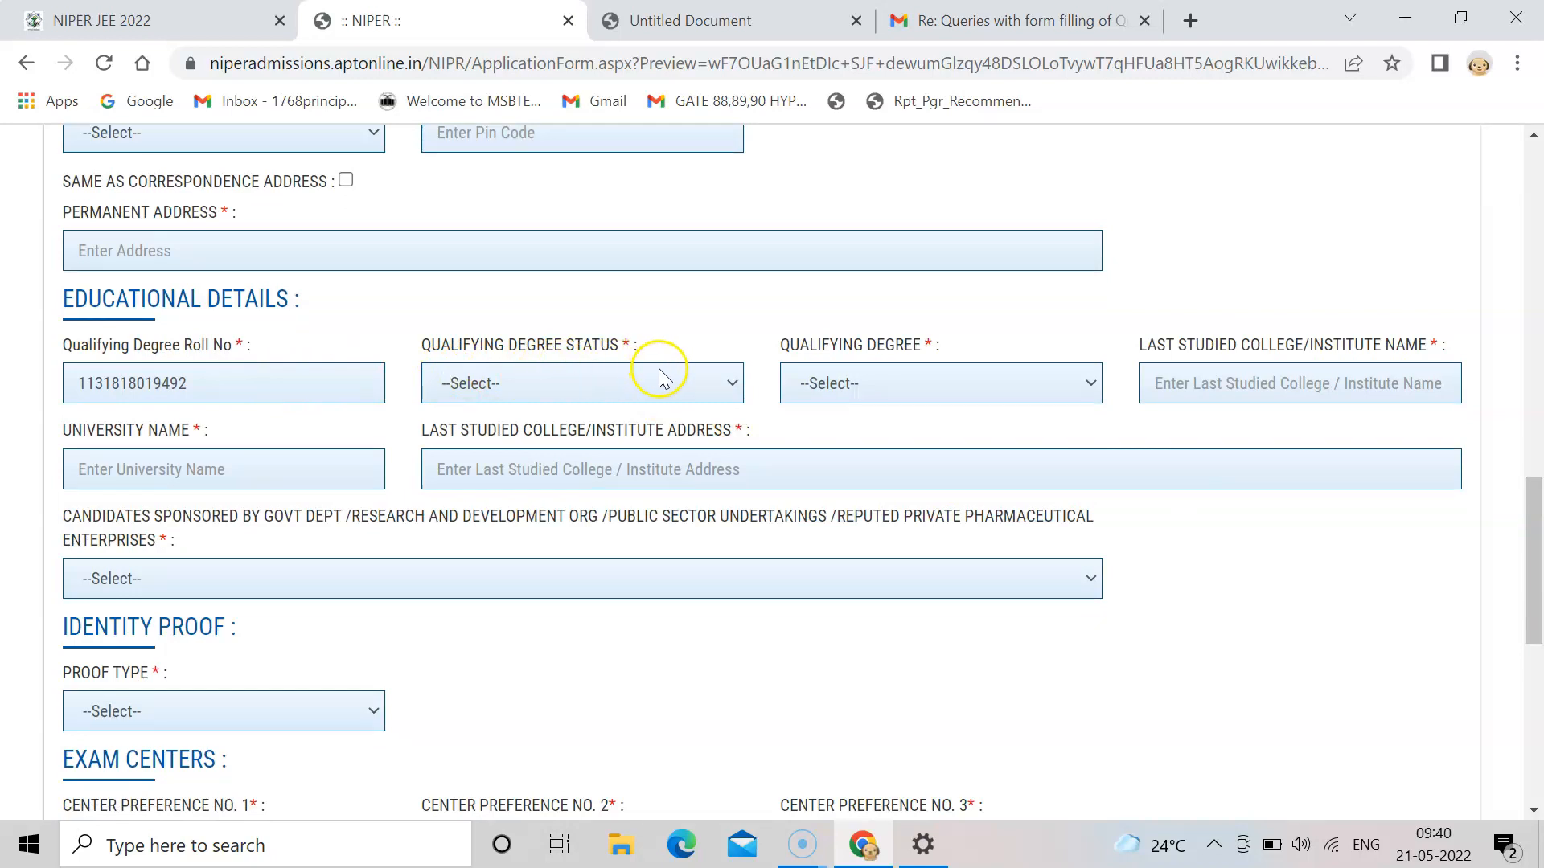
click(699, 384)
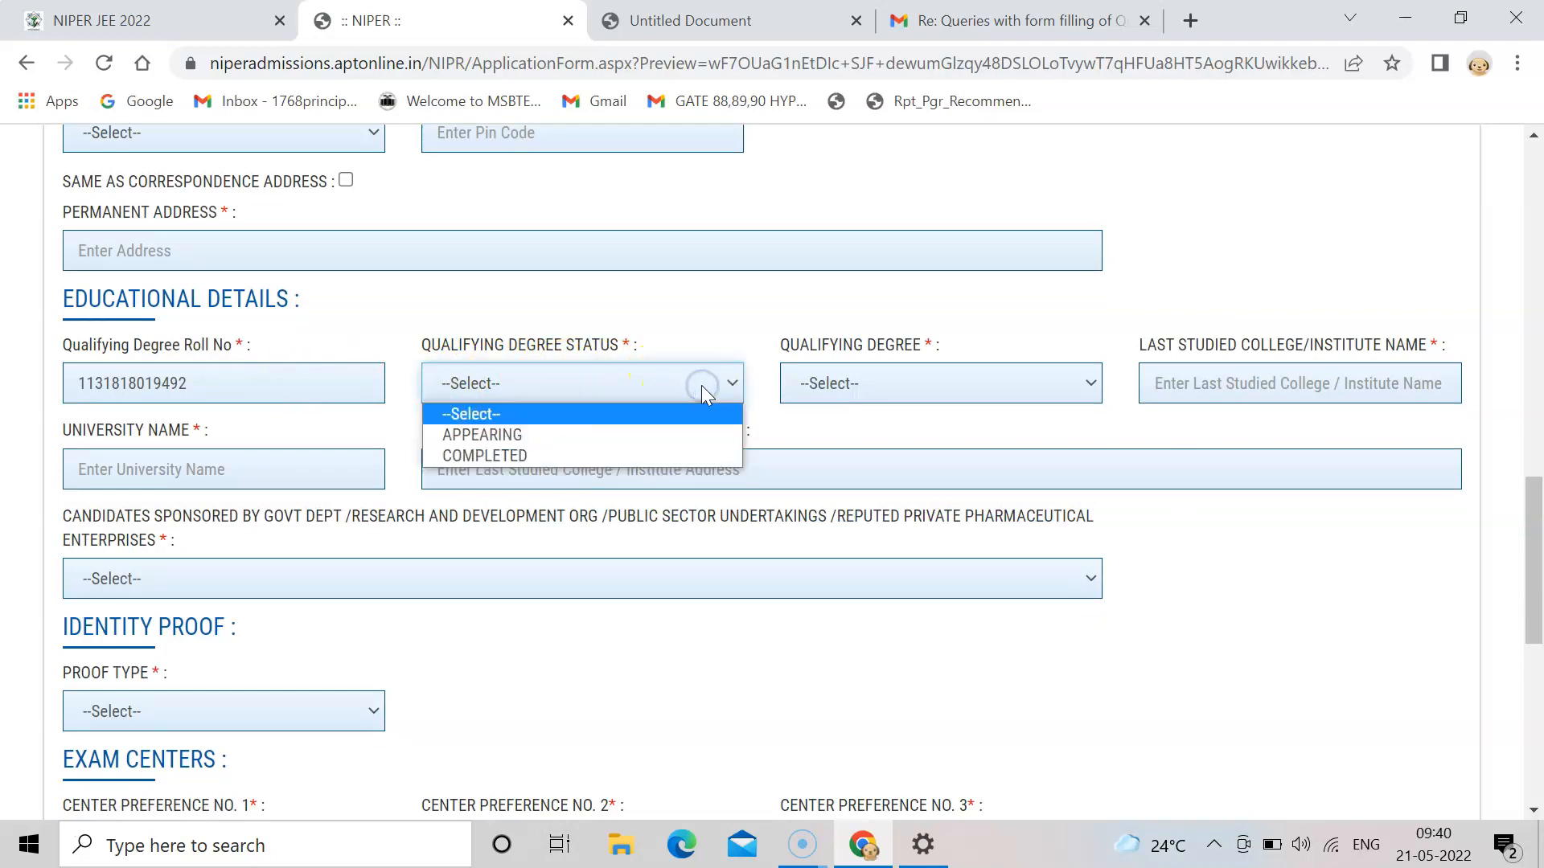
click(667, 434)
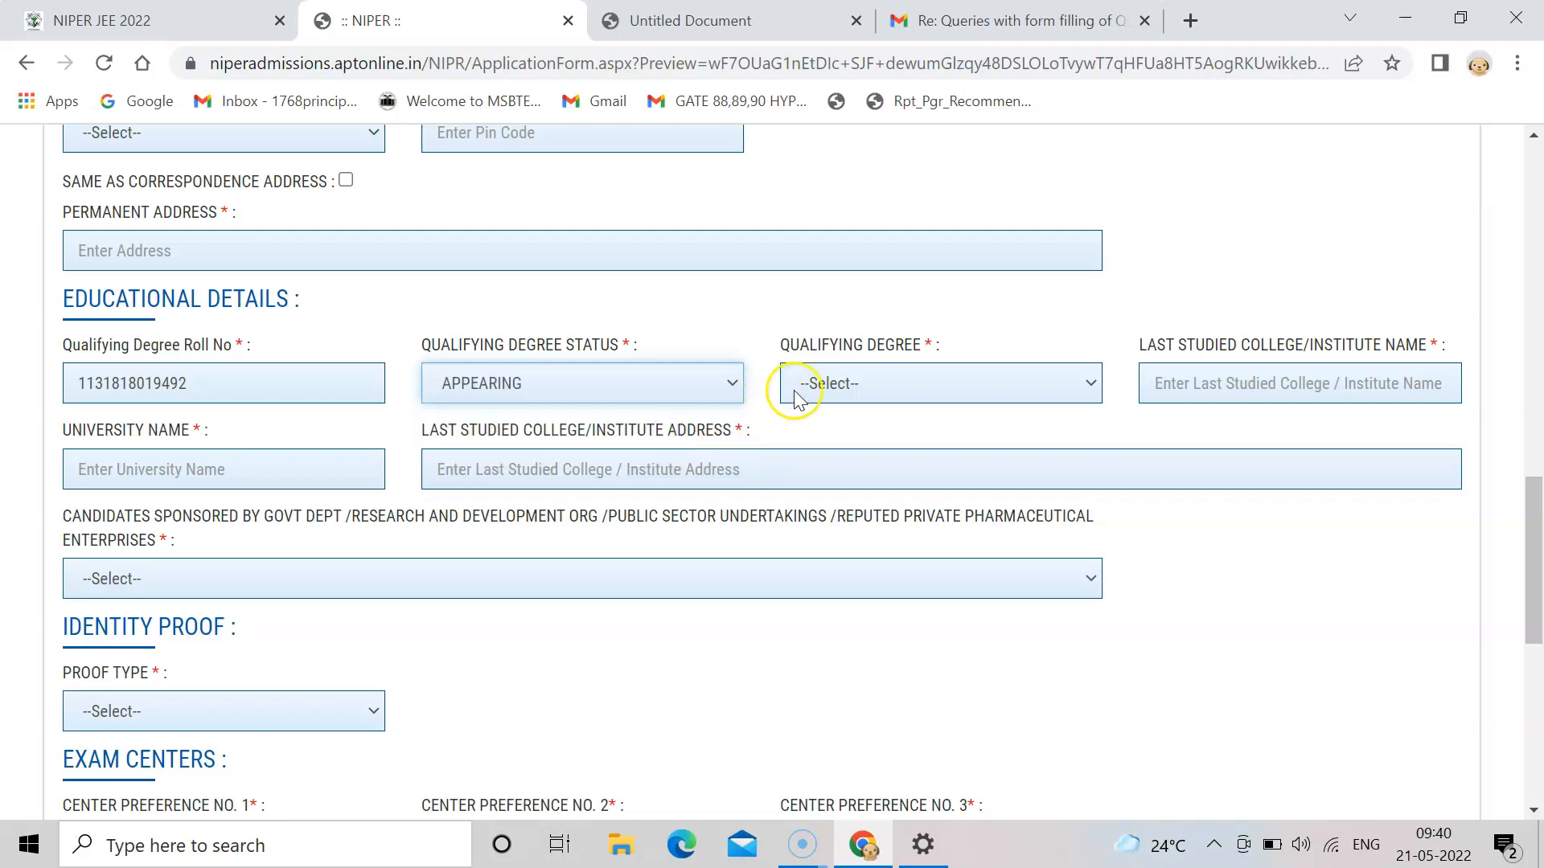
Look through the available qualifying degree options in the educational details and close the list without choosing one.
click(848, 384)
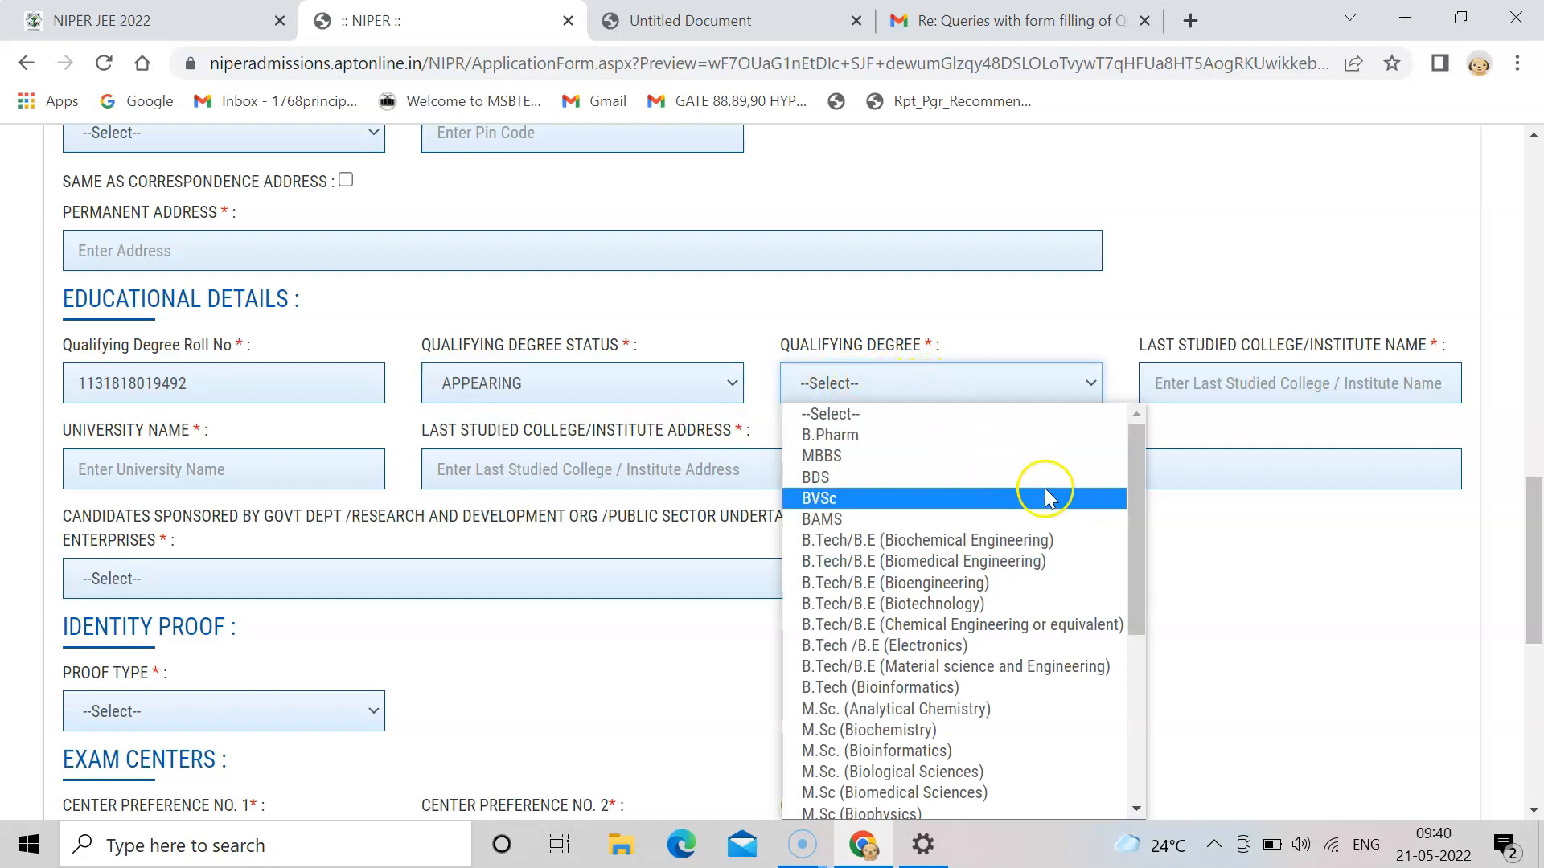
drag(1132, 540, 1083, 577)
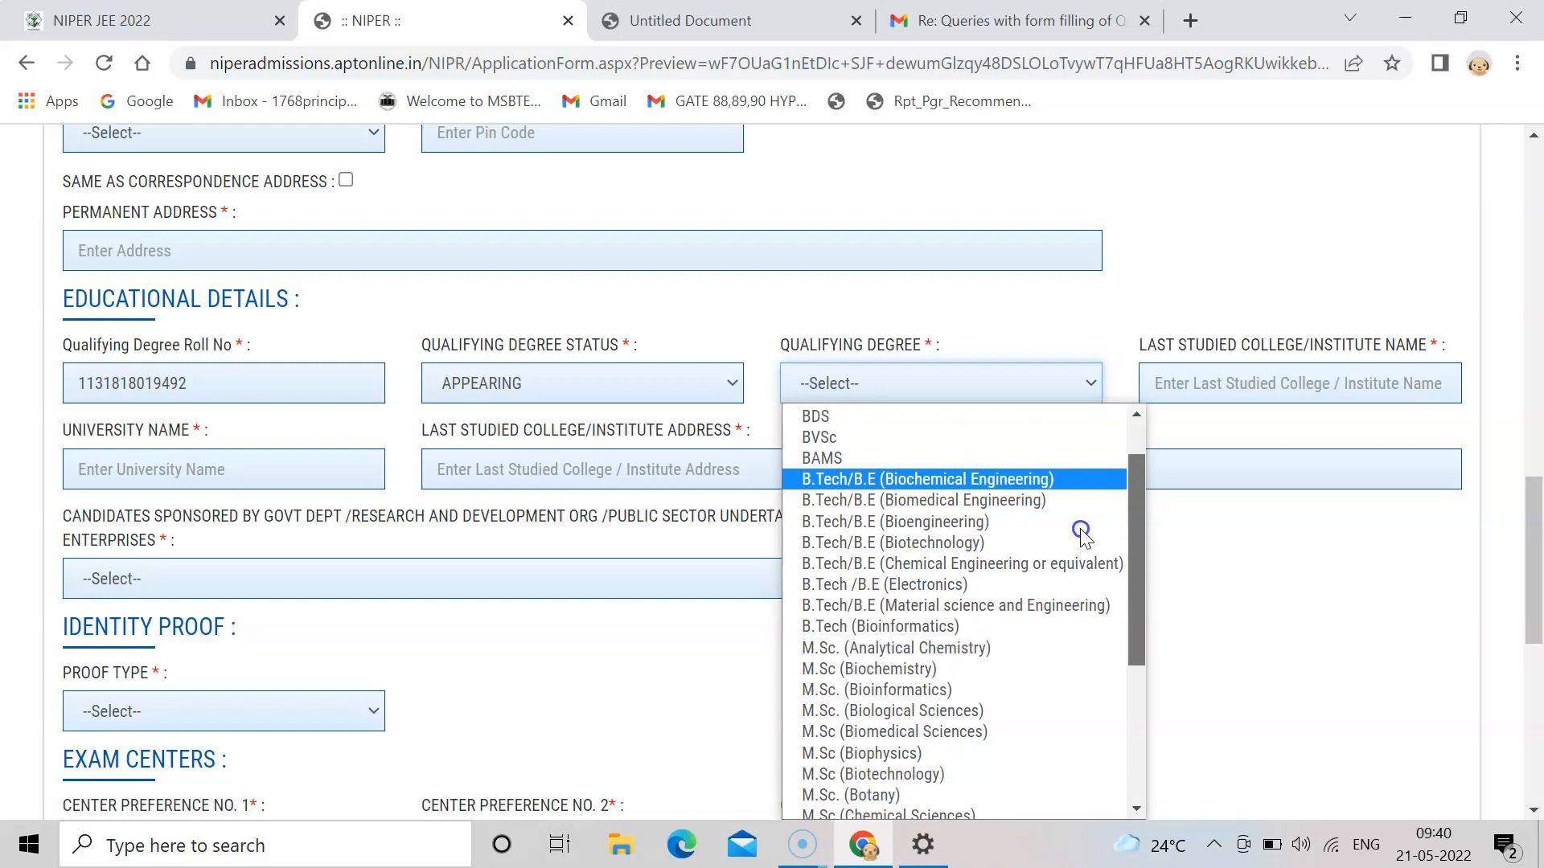
scroll(1083, 537, up, 1)
scroll(1080, 549, down, 1)
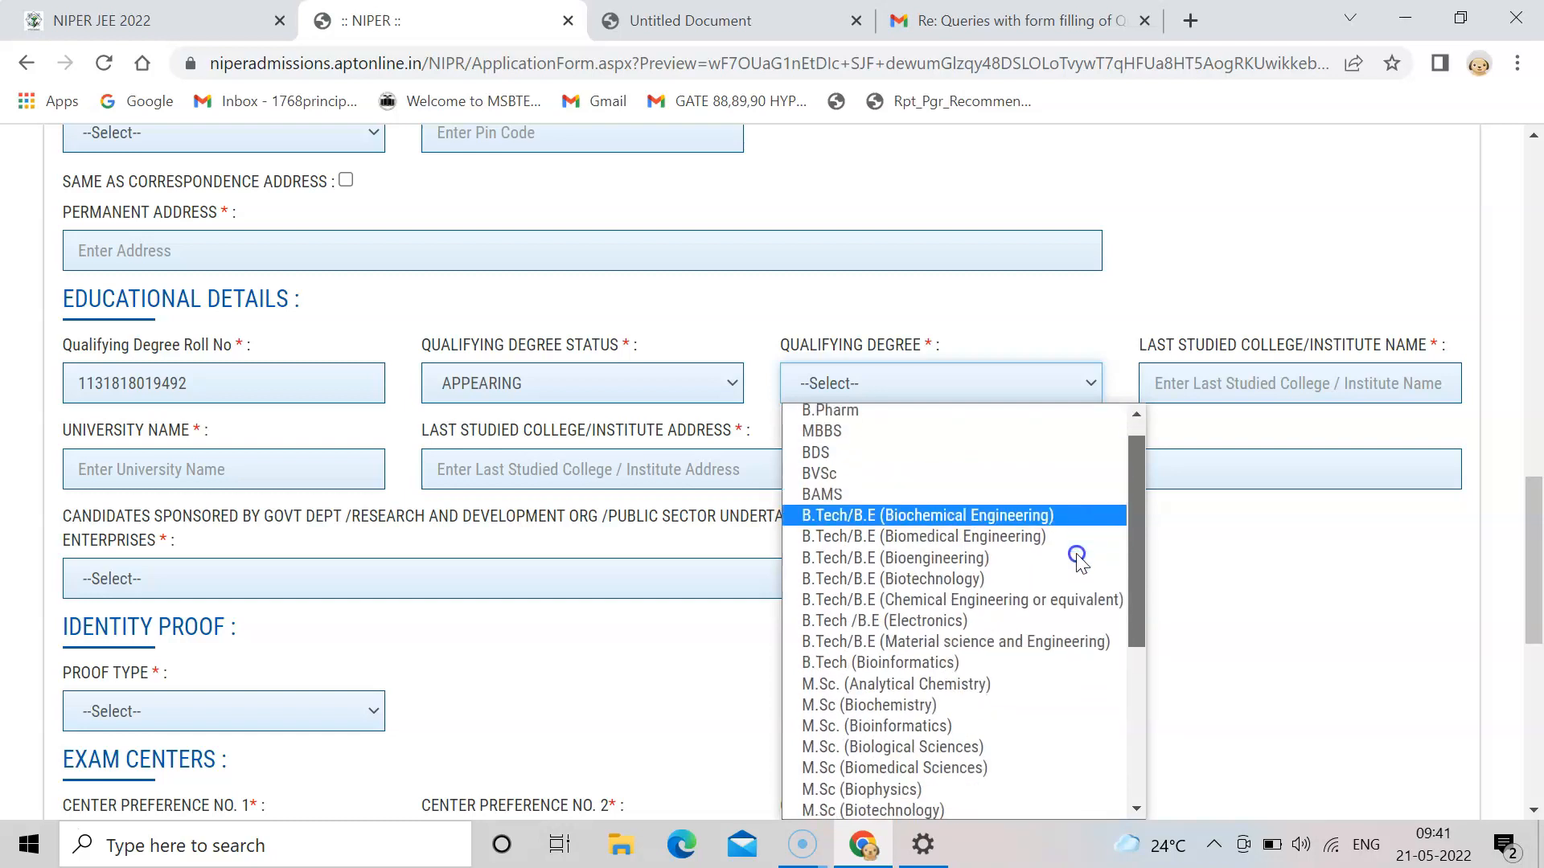
scroll(1070, 605, down, 2)
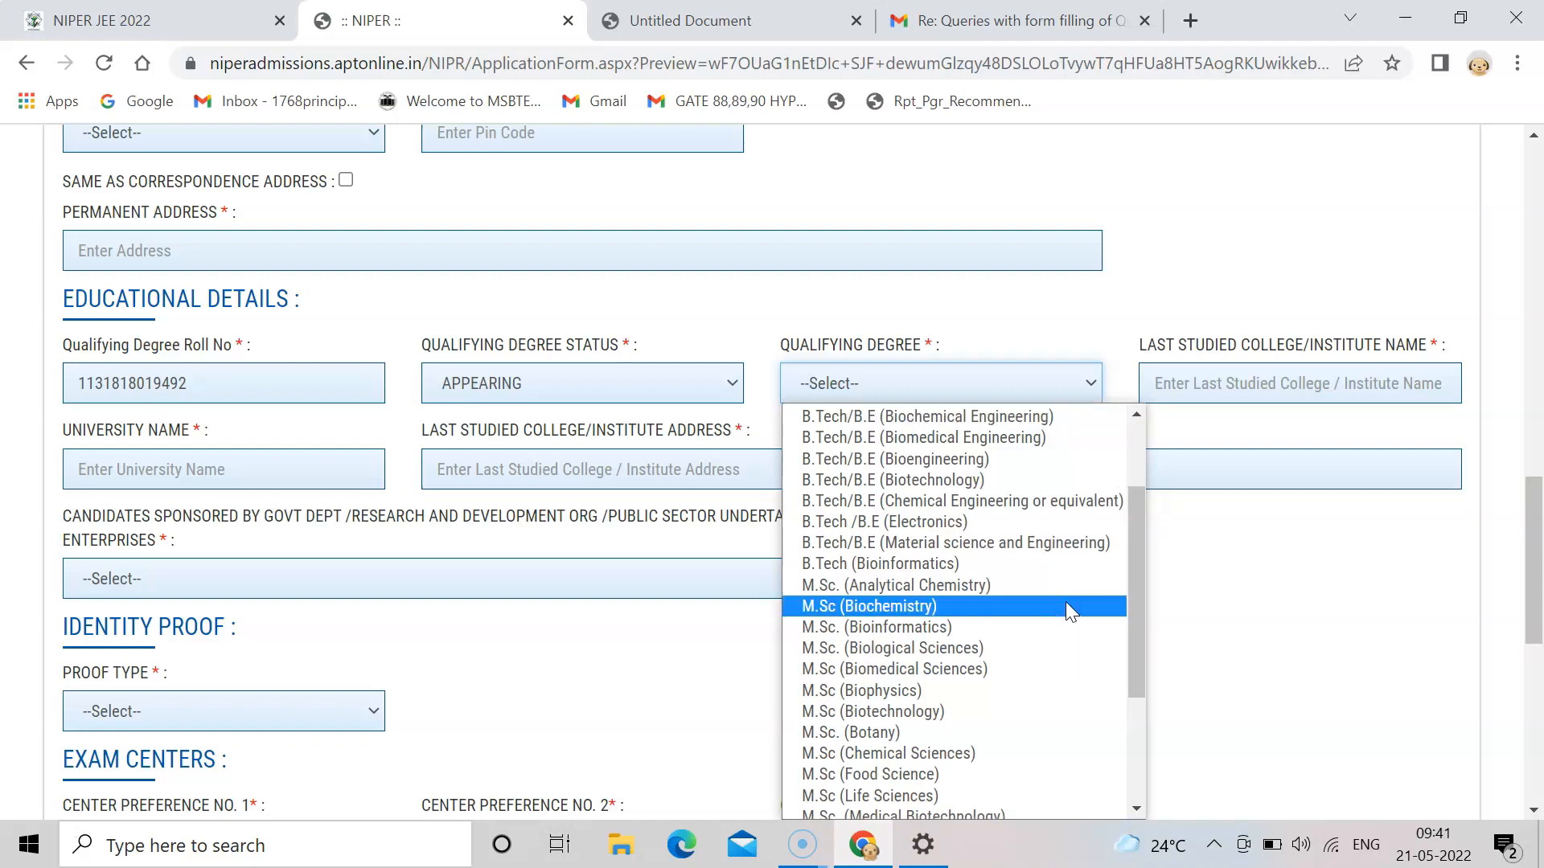
click(1248, 537)
click(1197, 387)
click(1220, 577)
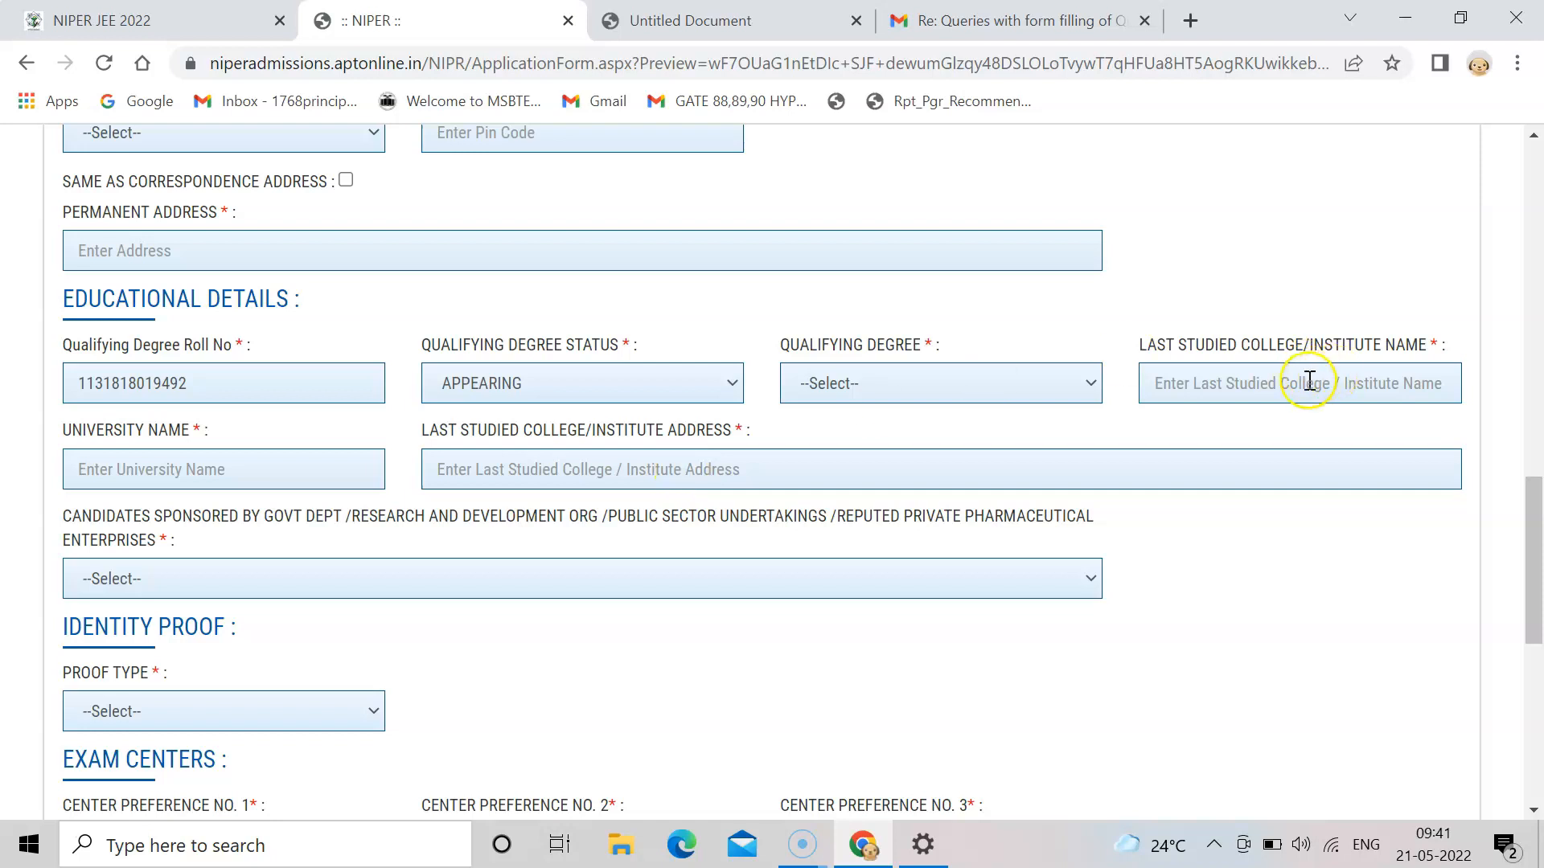
View the answer options for the sponsored candidates question and close the list without choosing one.
click(740, 581)
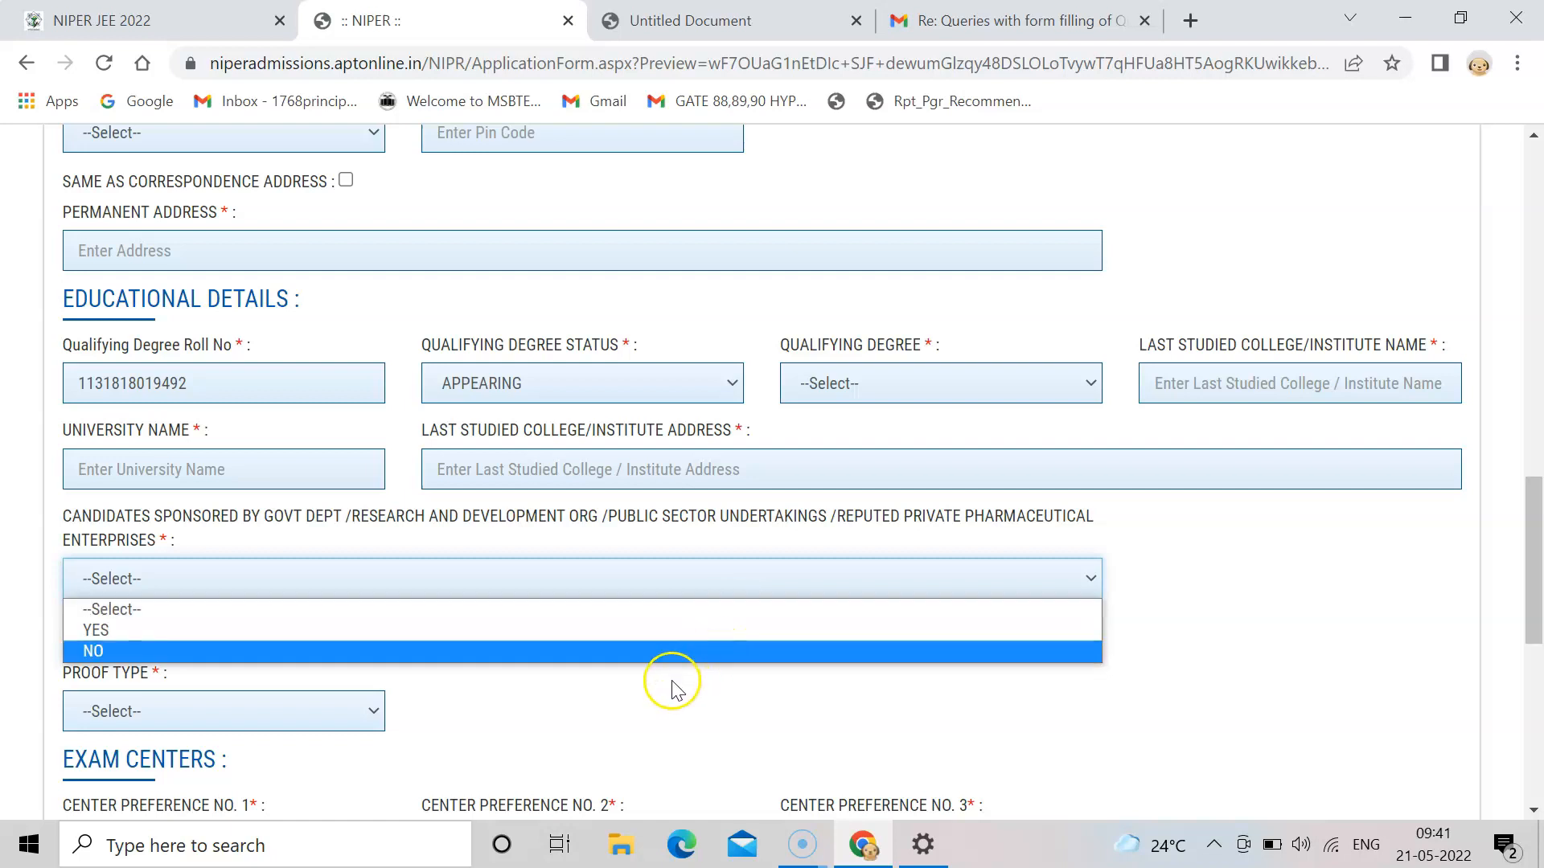
click(674, 687)
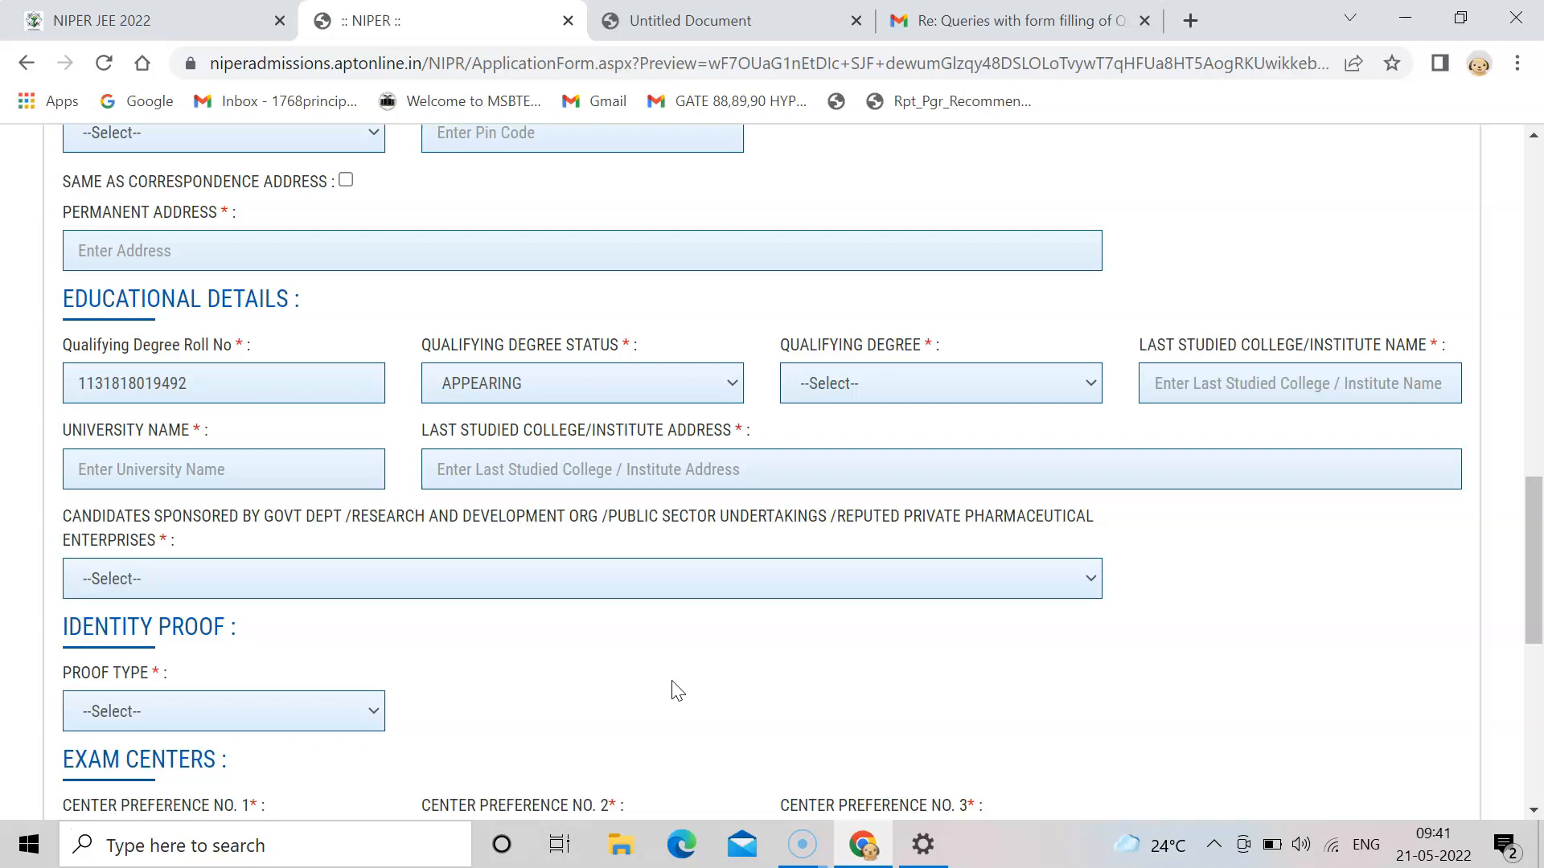
click(695, 581)
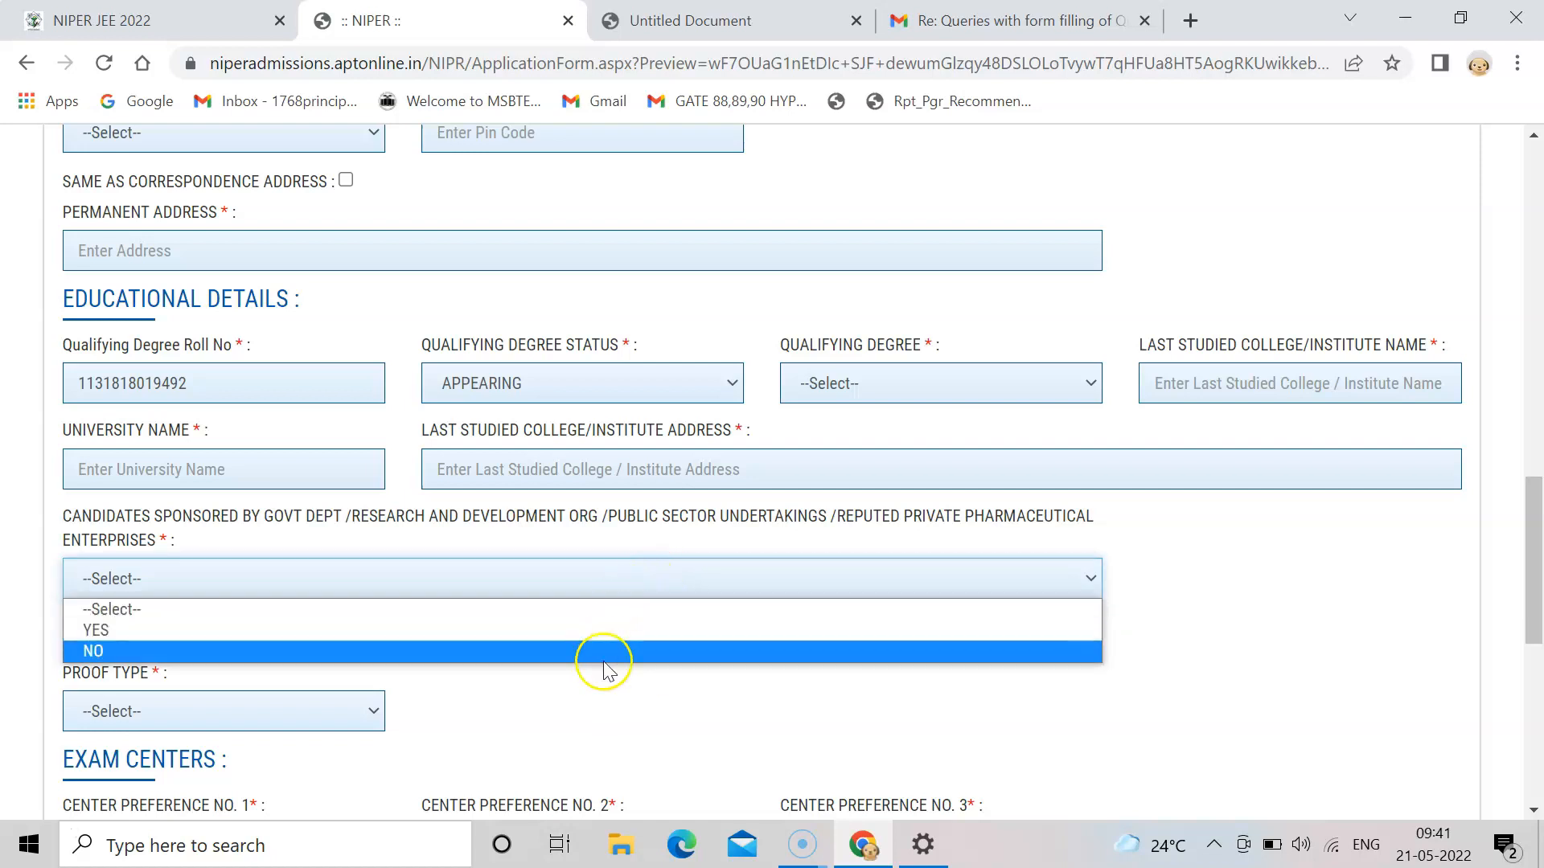
click(636, 700)
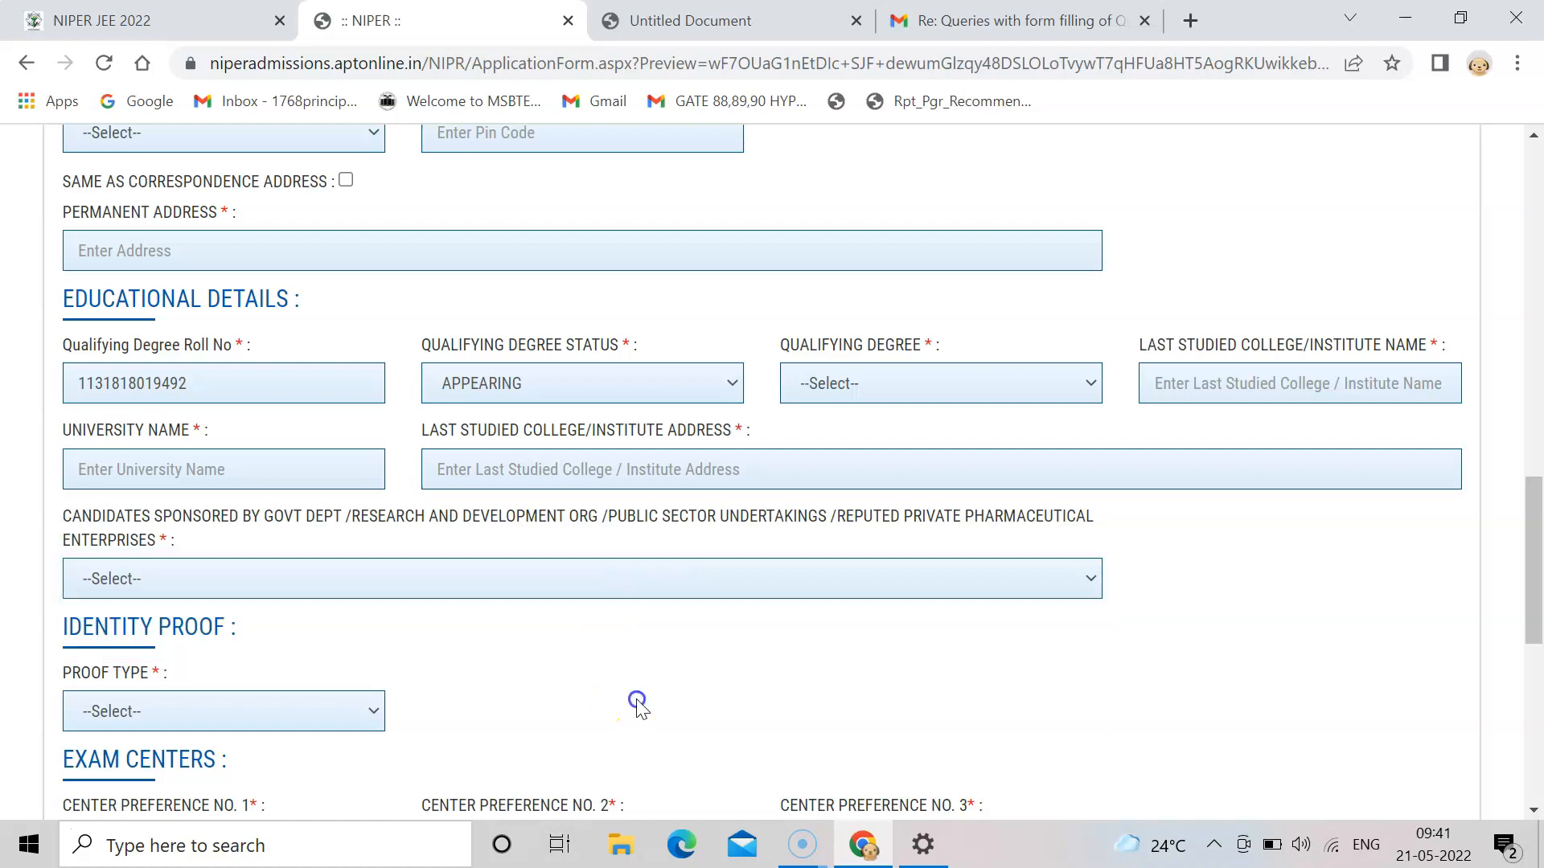
Answer NO to the sponsored candidates question and look through the identity proof types without choosing one.
click(701, 585)
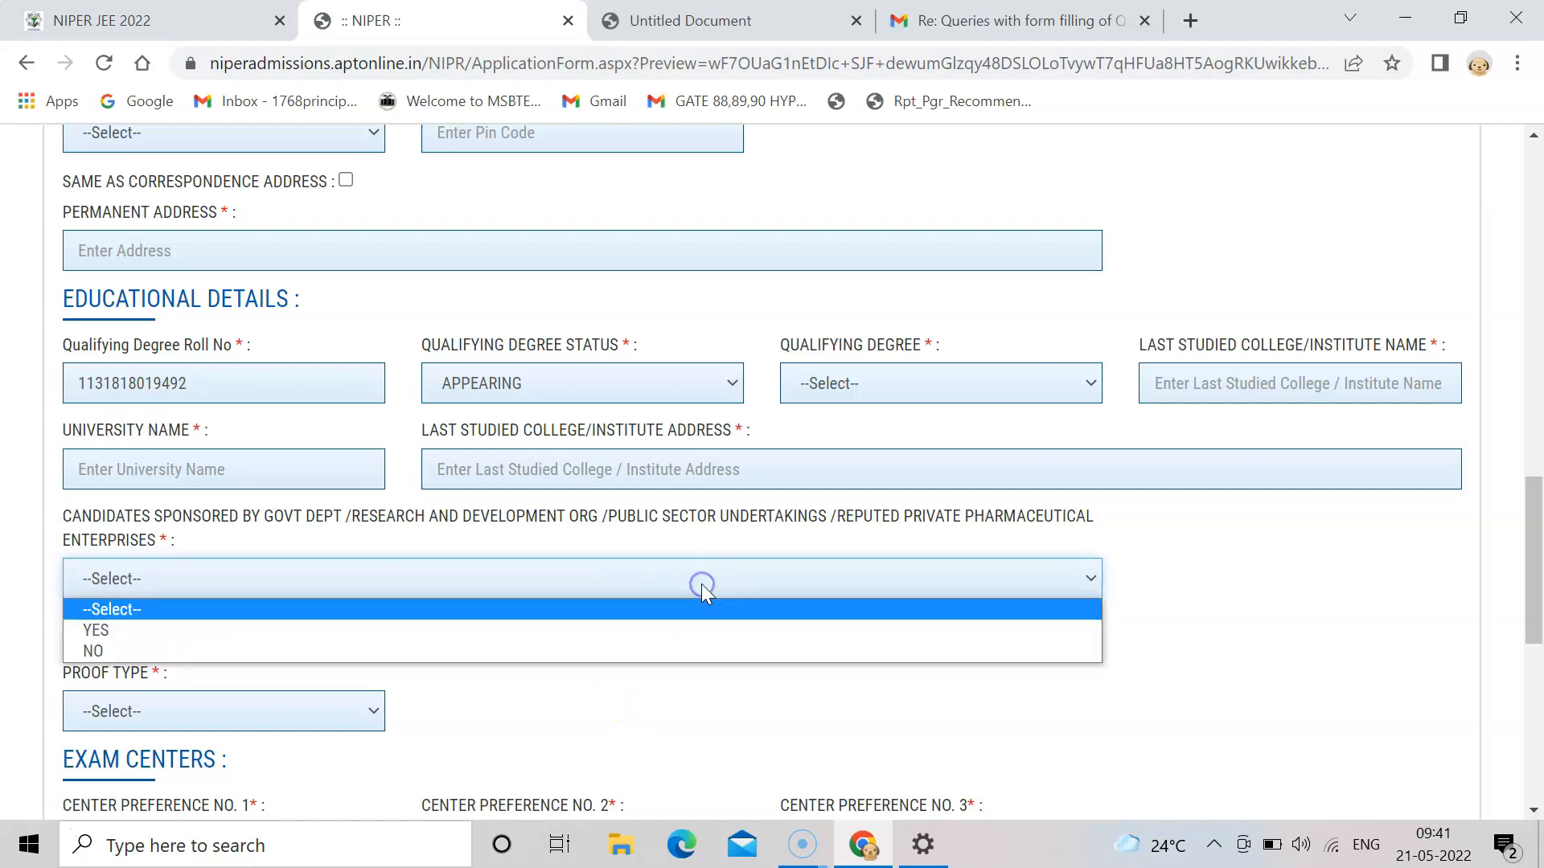
click(658, 648)
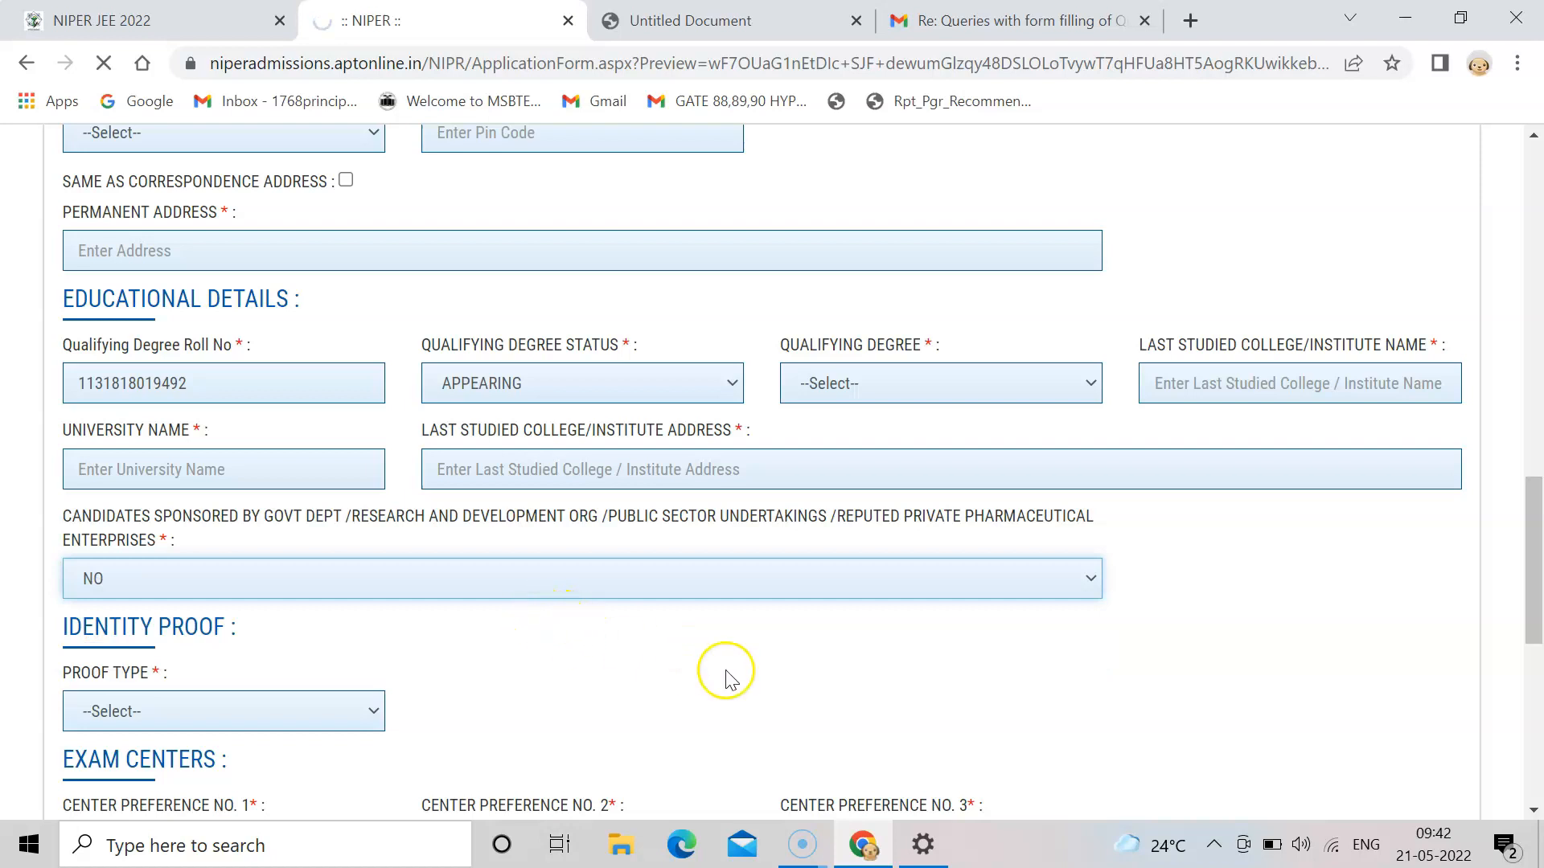
click(352, 714)
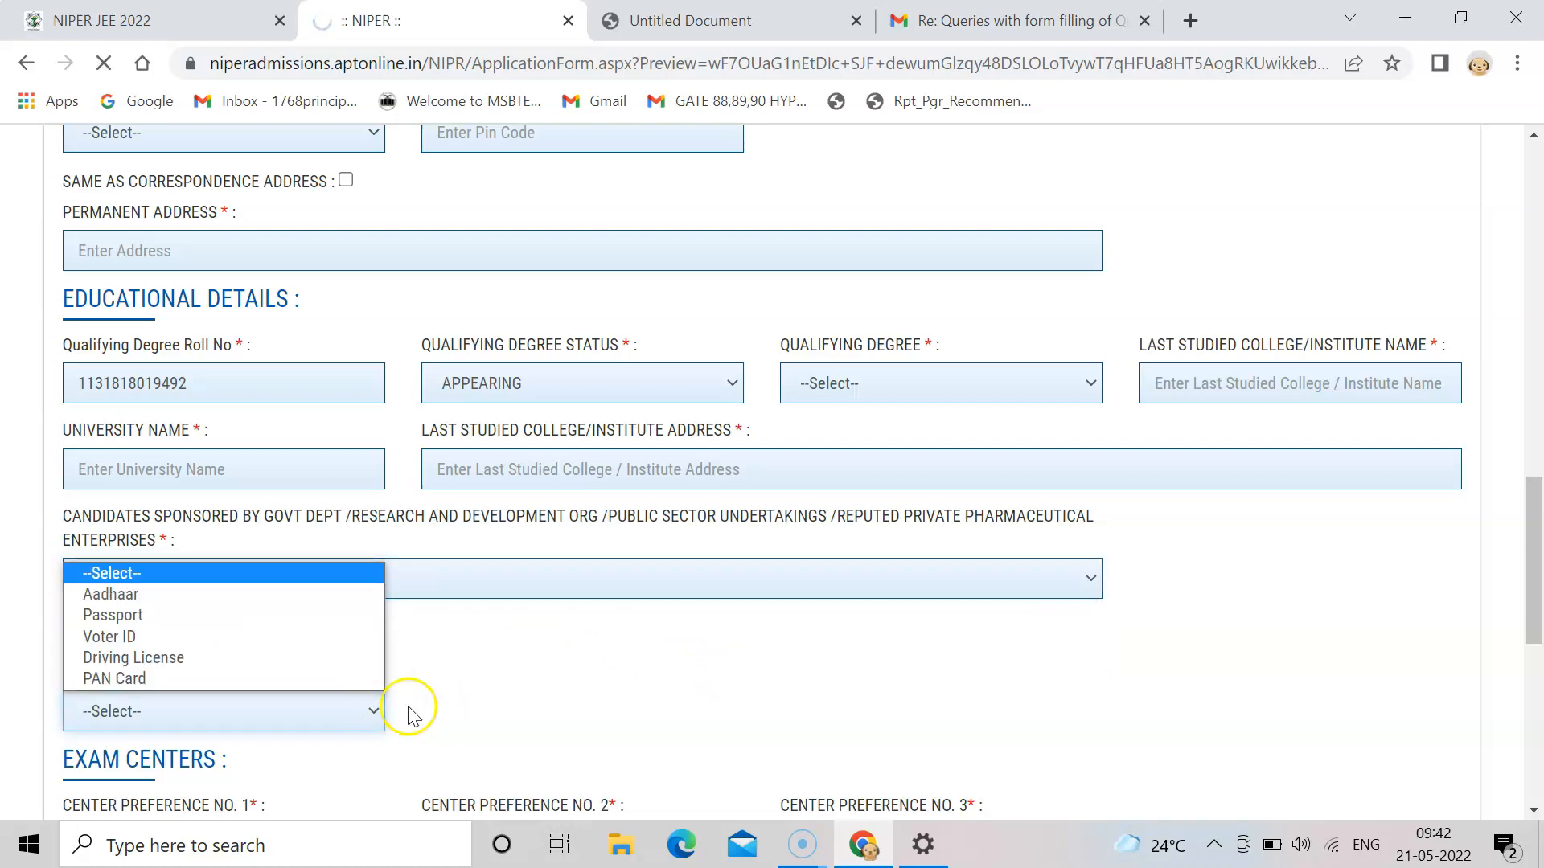
click(1262, 583)
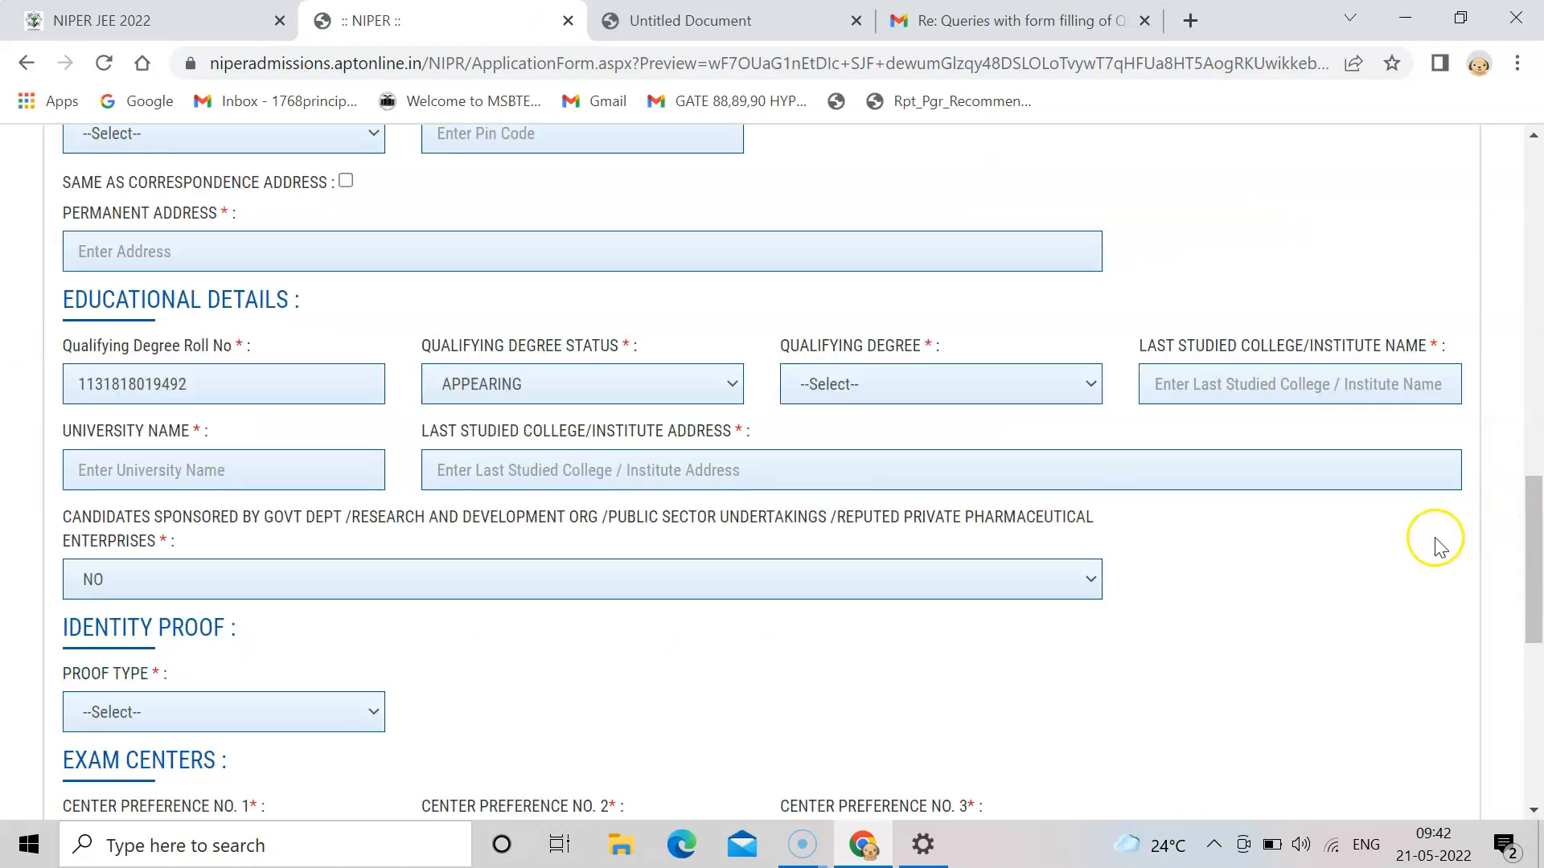
Set exam center preference no. 1 to MUMBAI.
drag(1532, 517, 1509, 615)
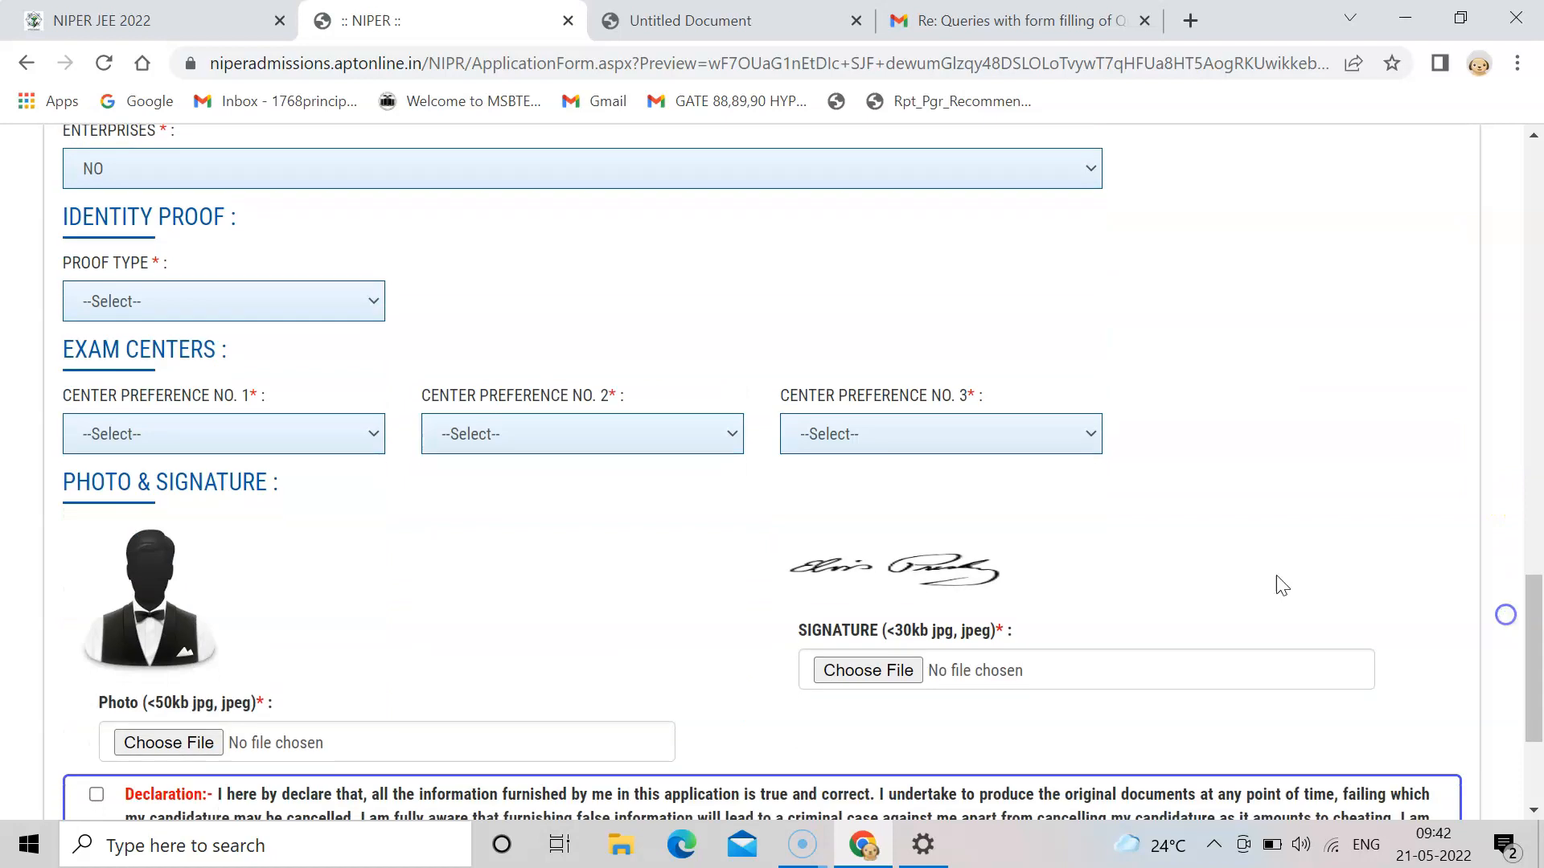
click(293, 442)
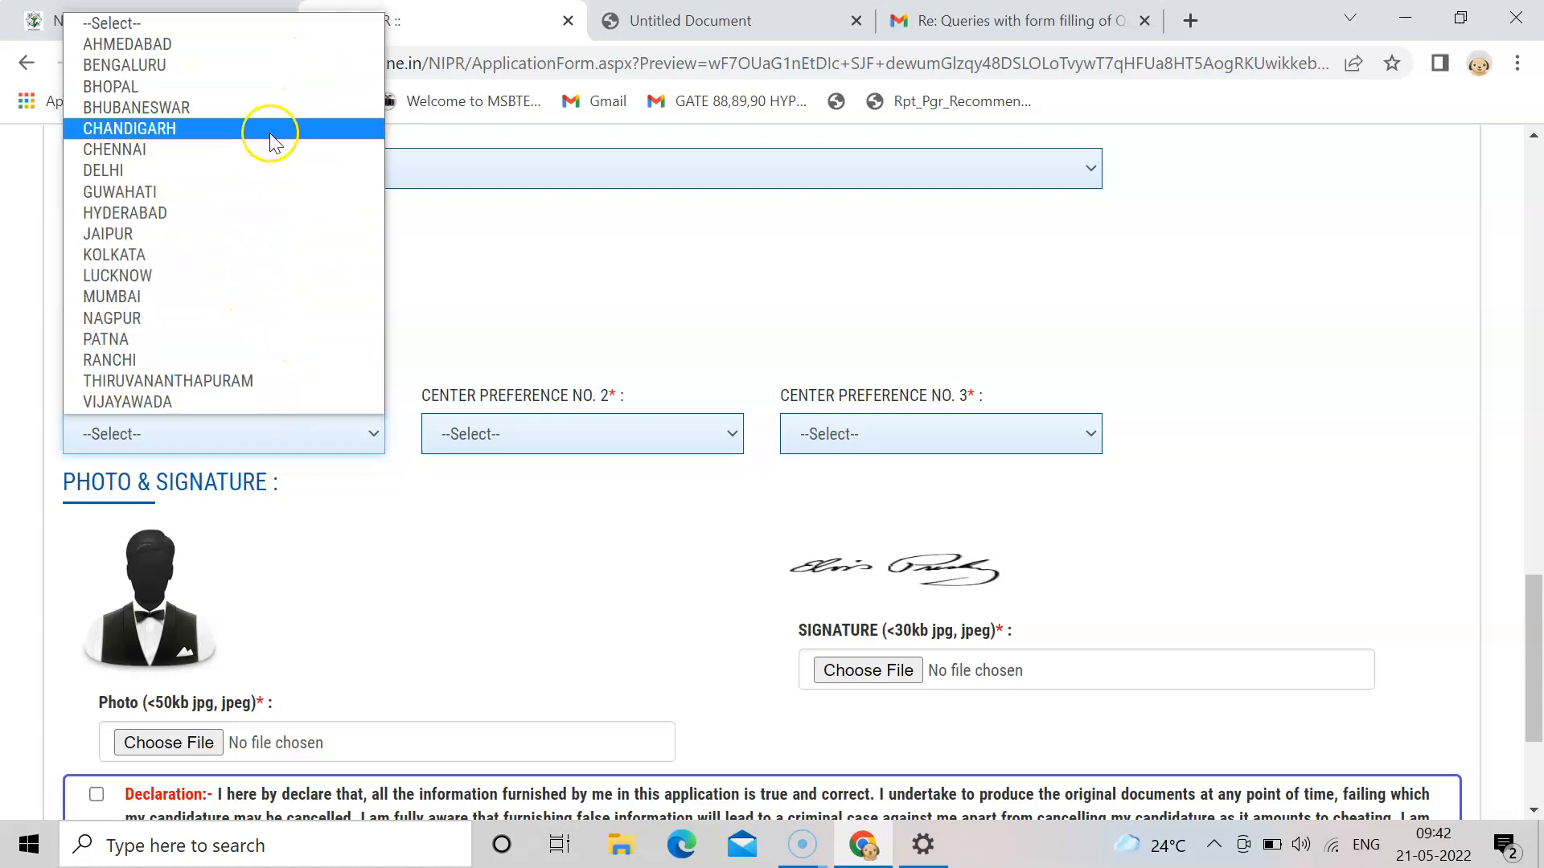
click(241, 296)
Look through the available cities for exam center preference no. 2 and close the list without choosing one.
click(567, 439)
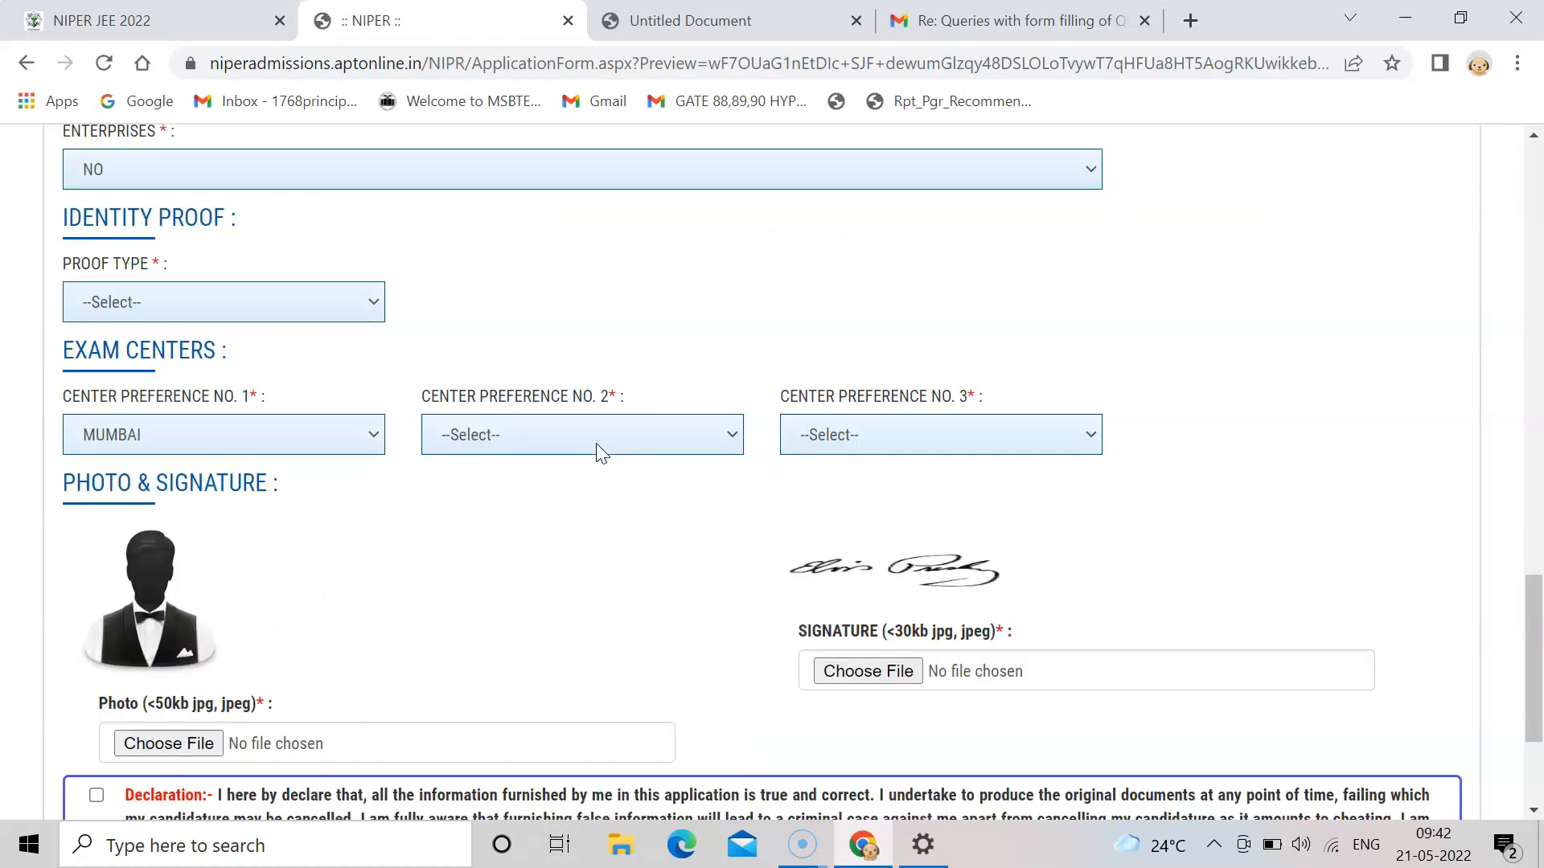
click(596, 444)
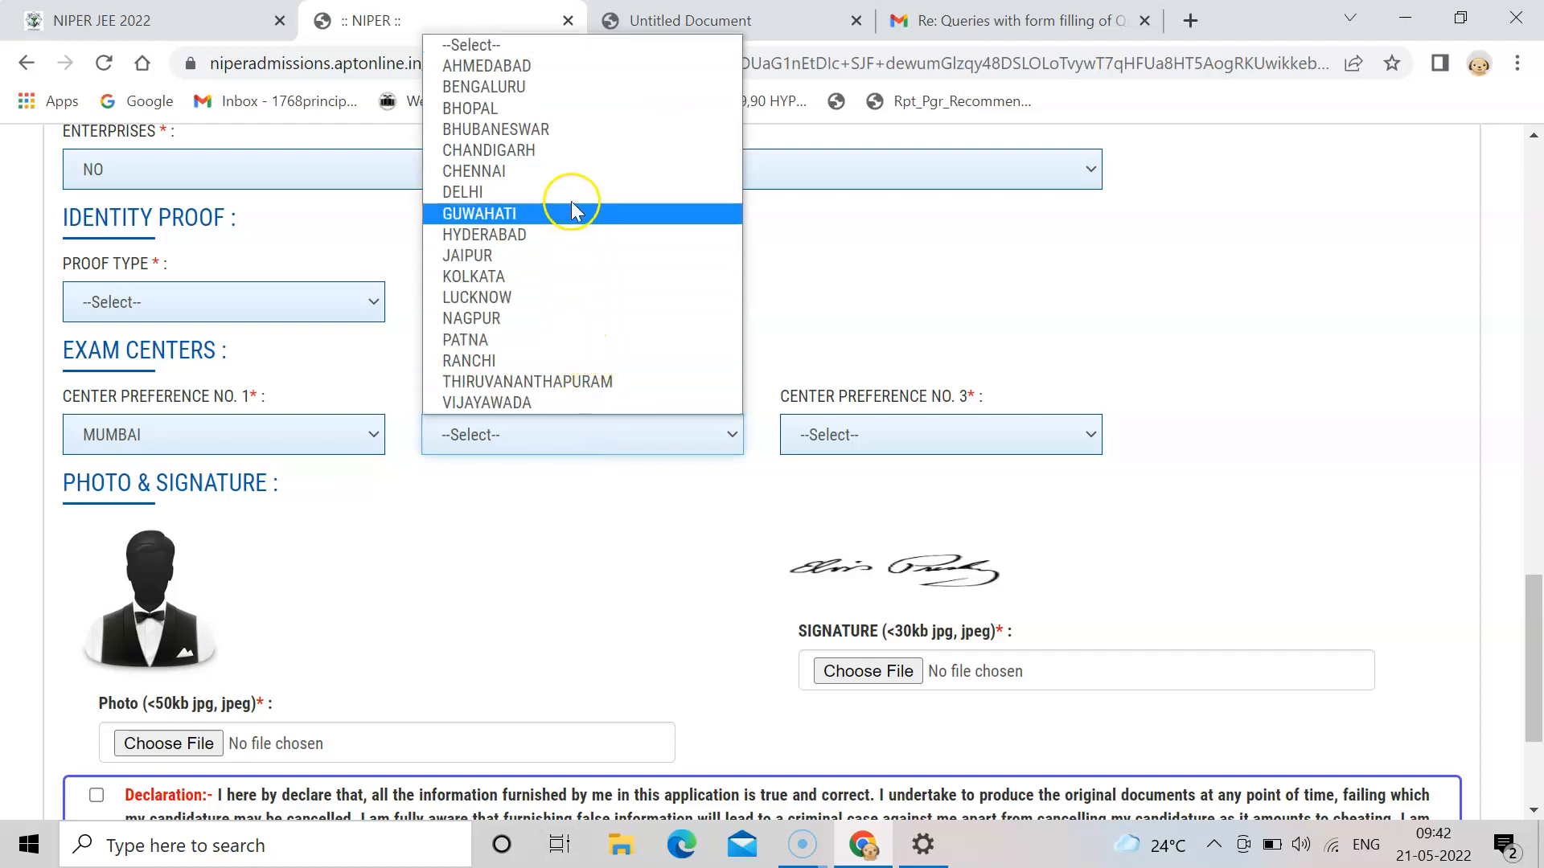
click(806, 275)
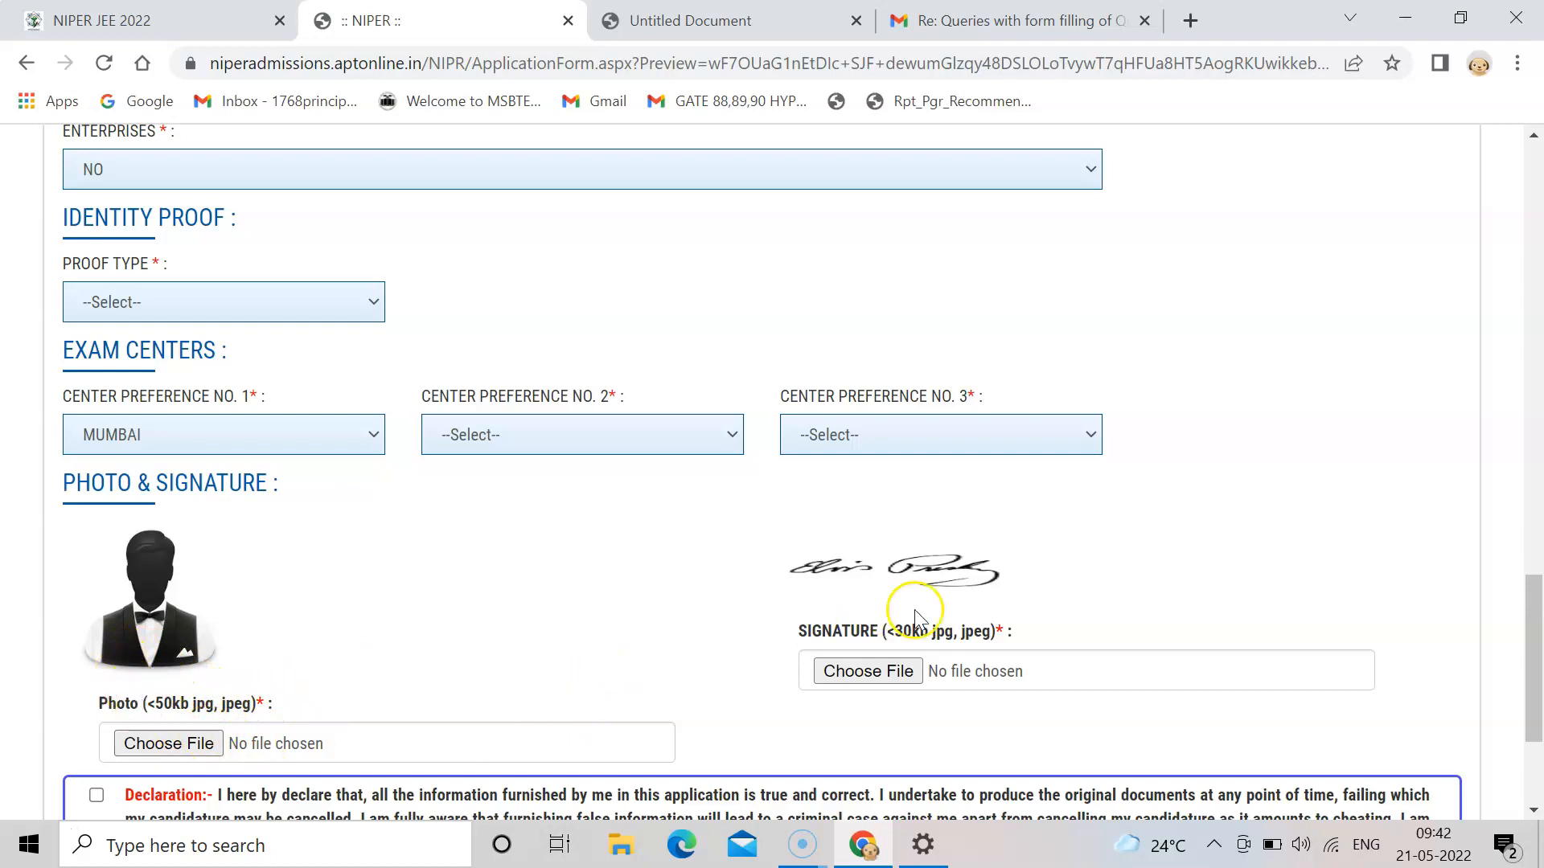
Review the photo and signature uploads, declaration and save or submit notes, and recheck the personal details and certificate uploads.
drag(1532, 594, 1534, 645)
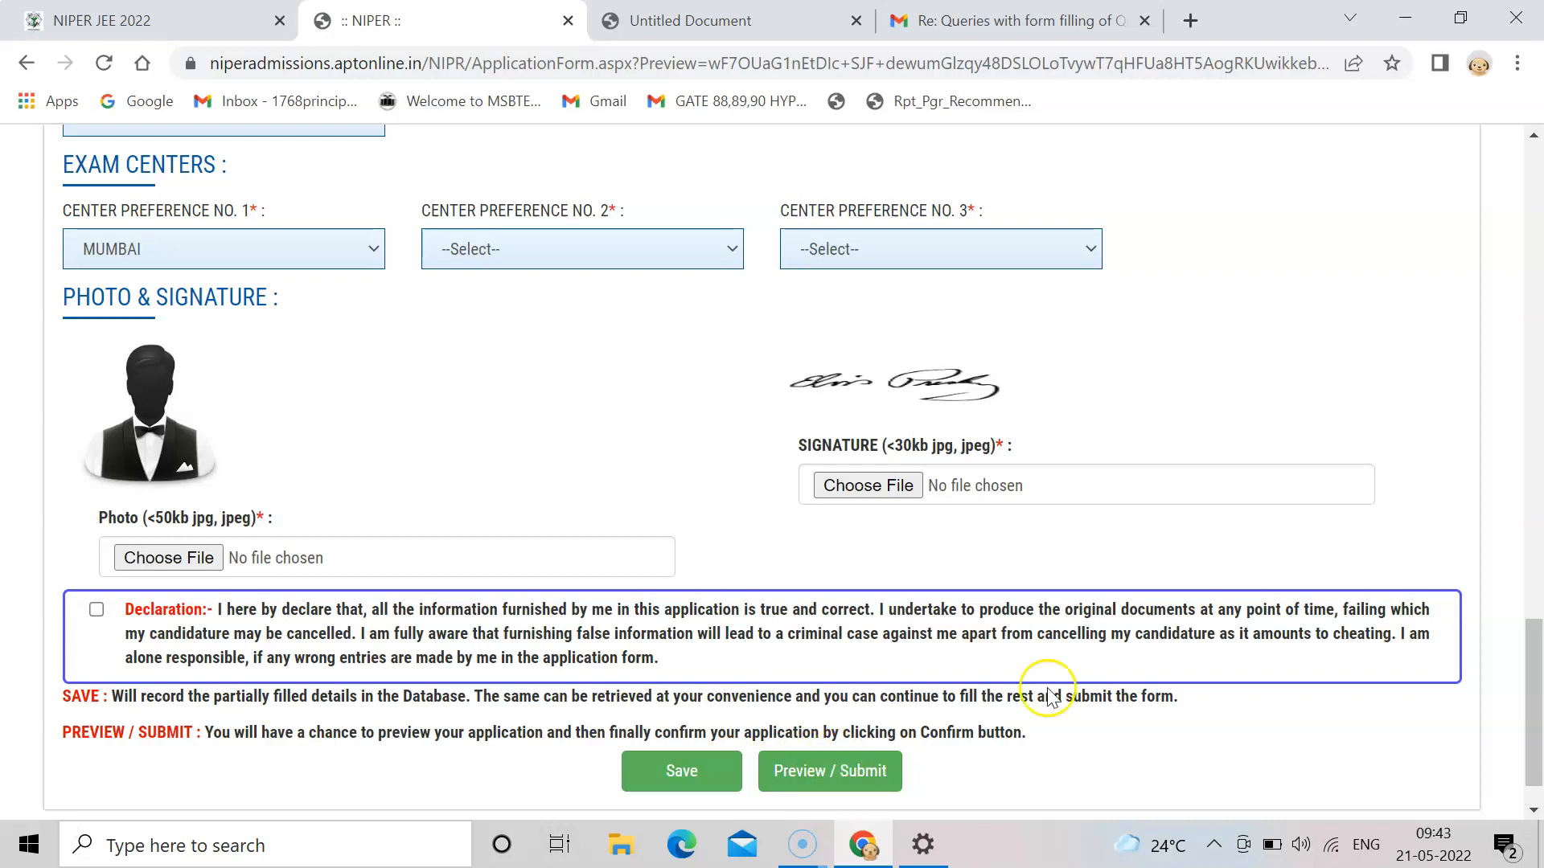
drag(1537, 672, 1502, 300)
drag(1494, 241, 1490, 200)
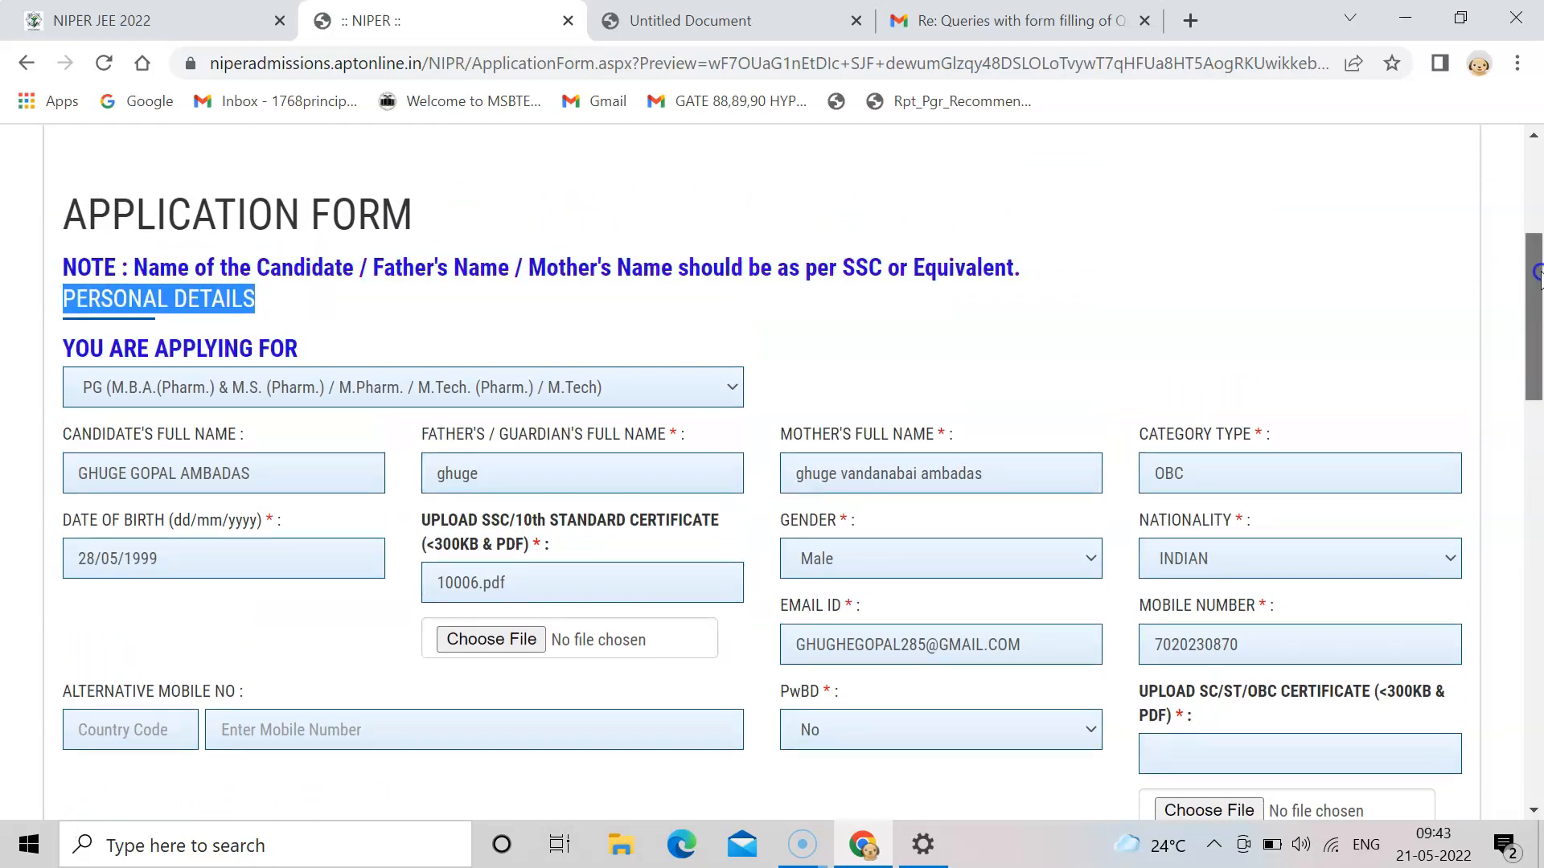
mouse_move(1536, 298)
mouse_down()
mouse_move(1536, 221)
mouse_move(1520, 314)
mouse_up()
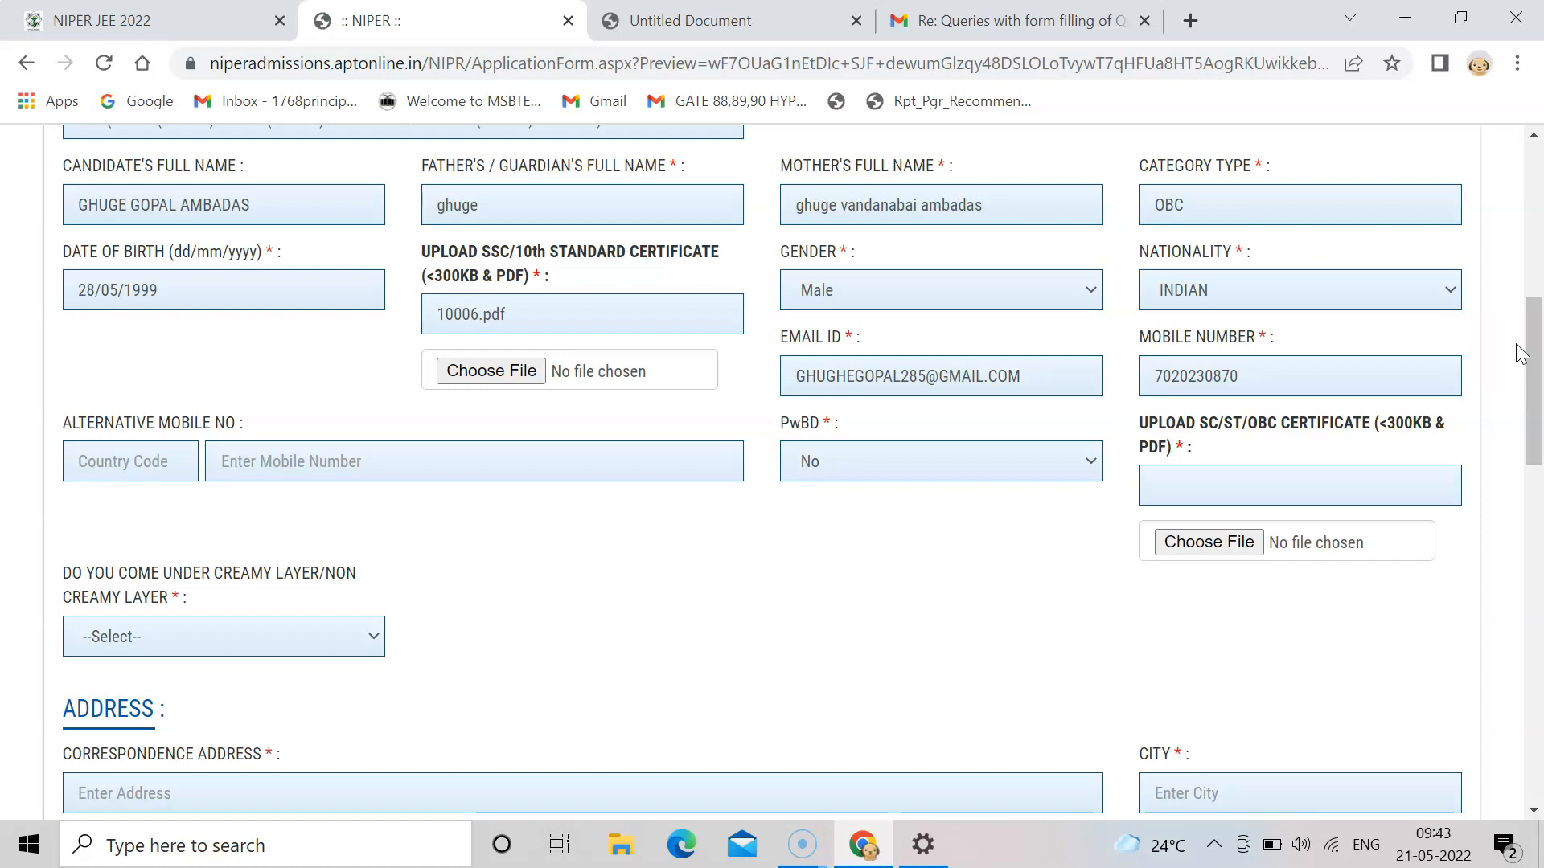
mouse_move(1524, 382)
mouse_down()
mouse_move(1515, 653)
mouse_move(1482, 655)
mouse_up()
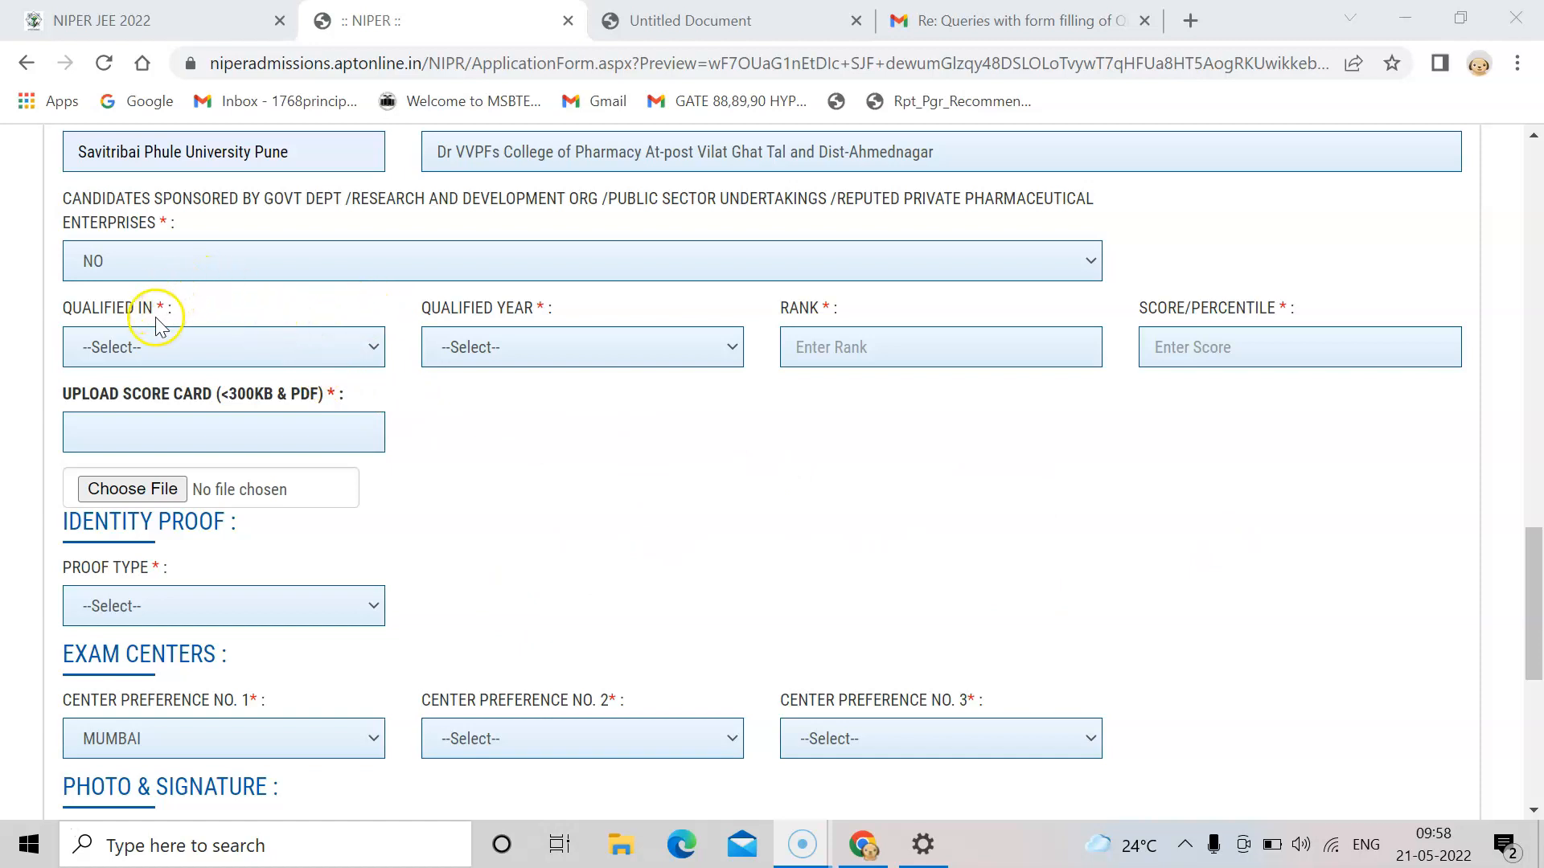
Set the qualifying exam to GPAT and the qualified year to 2022 in the educational details.
click(202, 347)
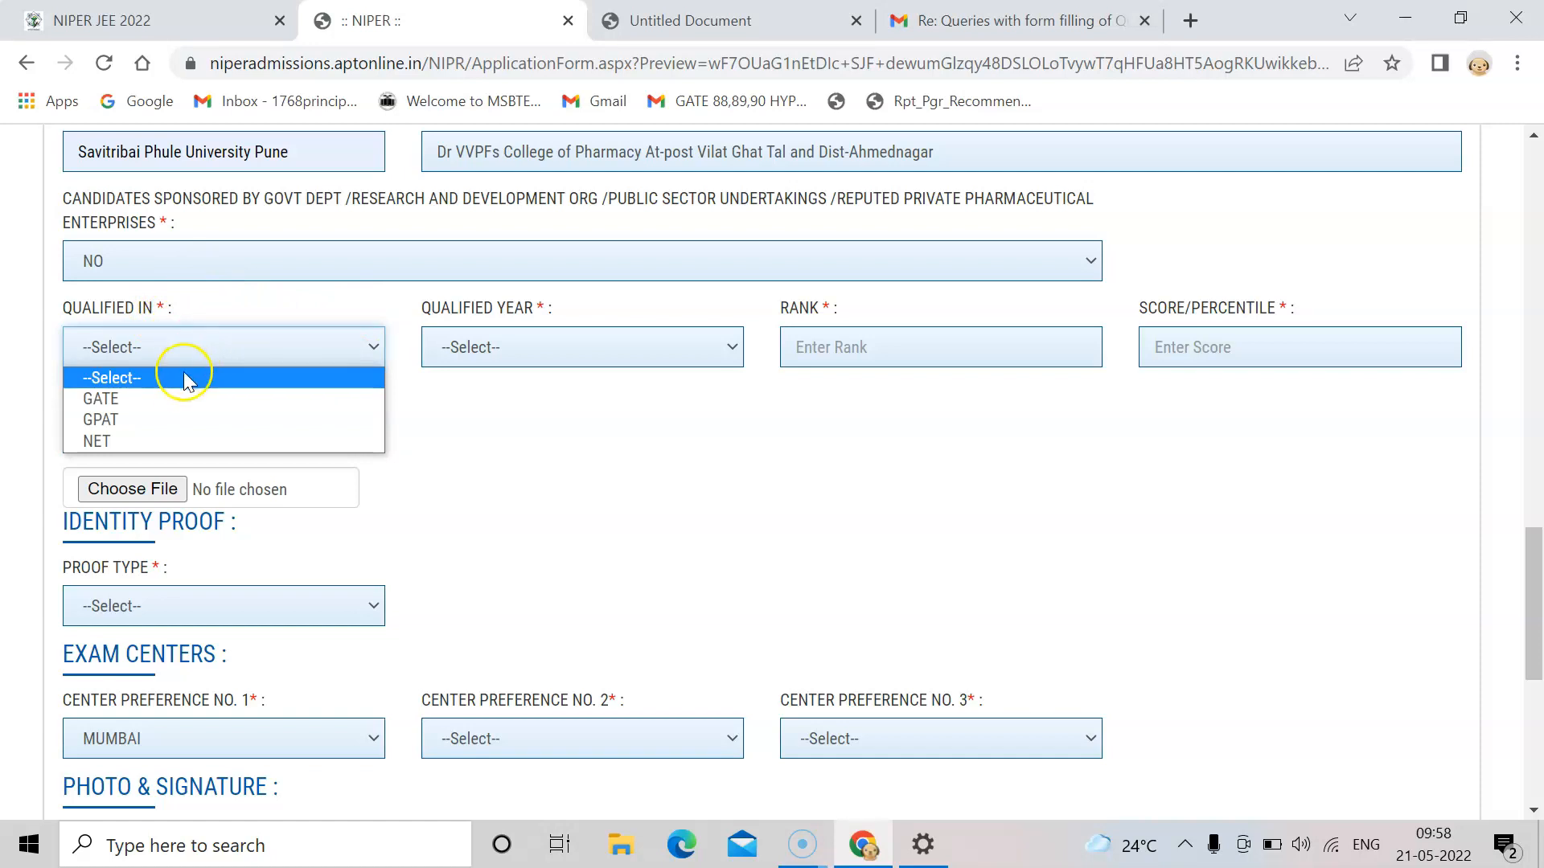
click(177, 421)
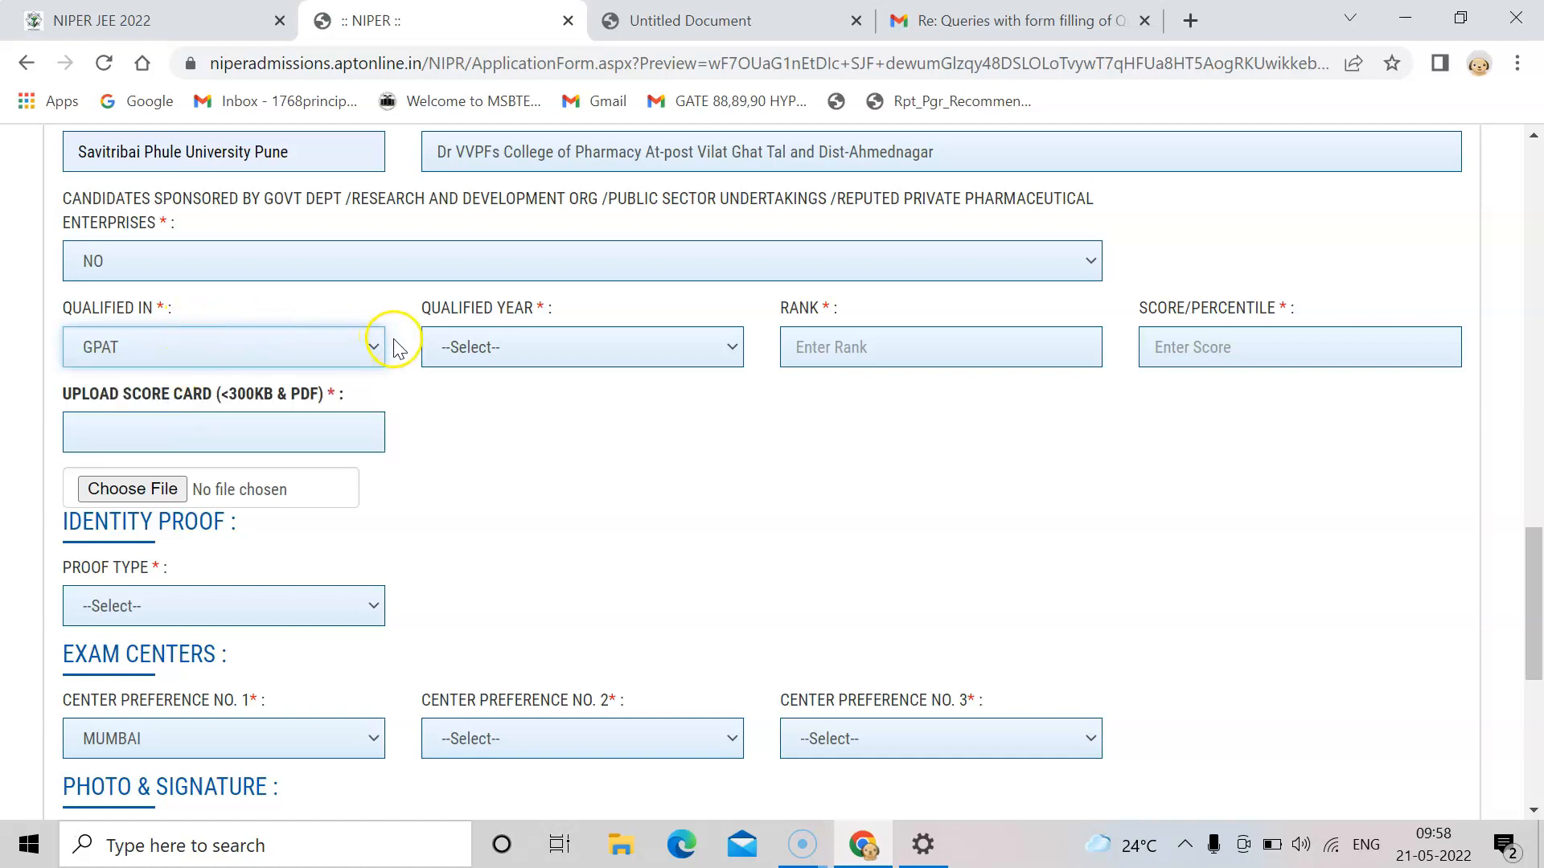
click(560, 352)
click(558, 399)
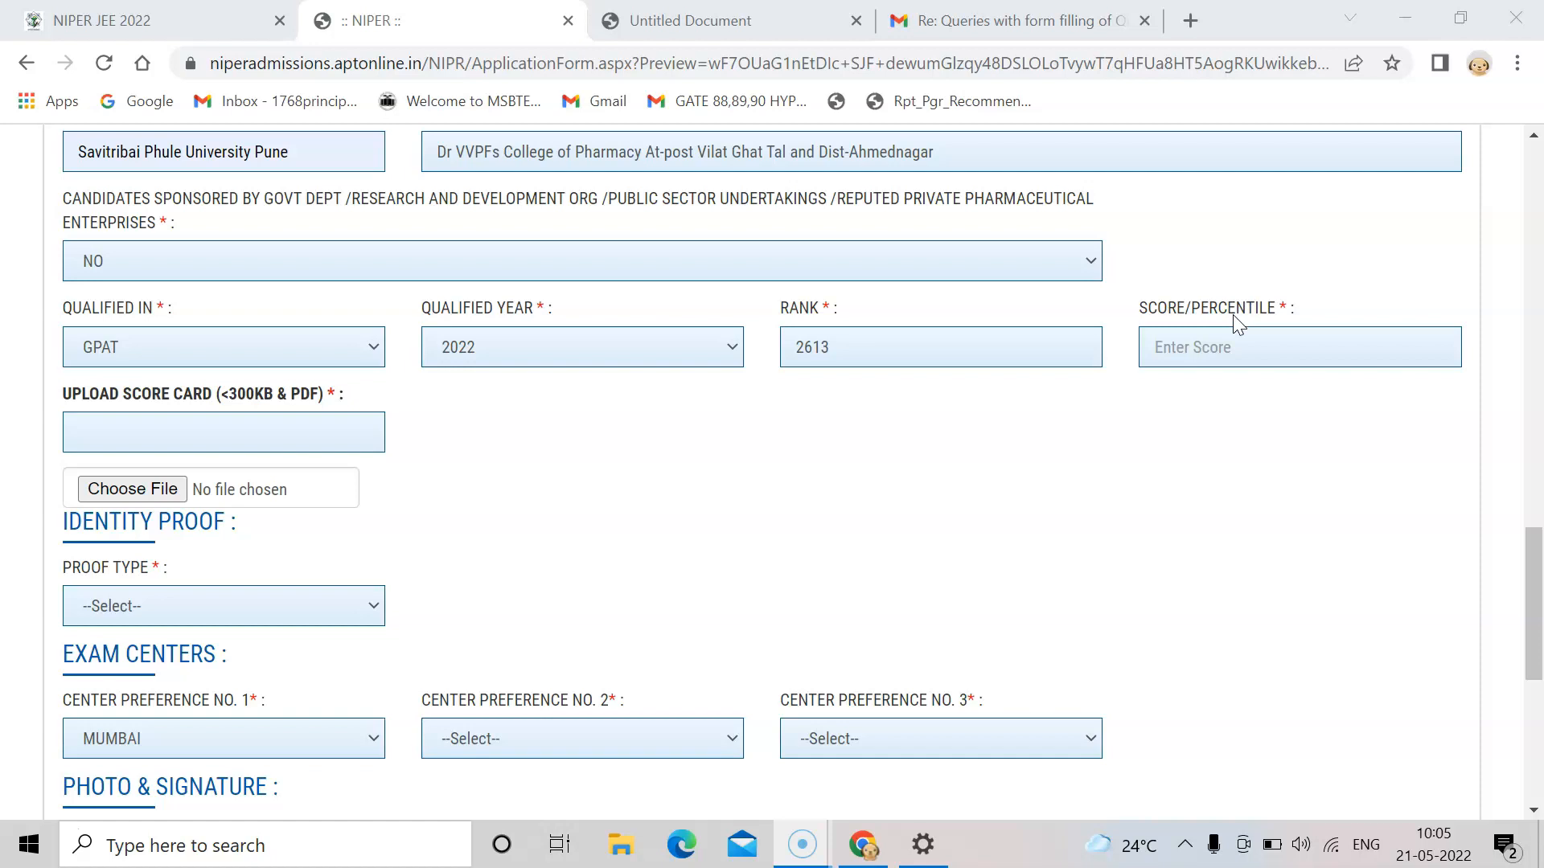
Enter 139 as the score/percentile for the GPAT qualification.
click(1191, 361)
text(94)
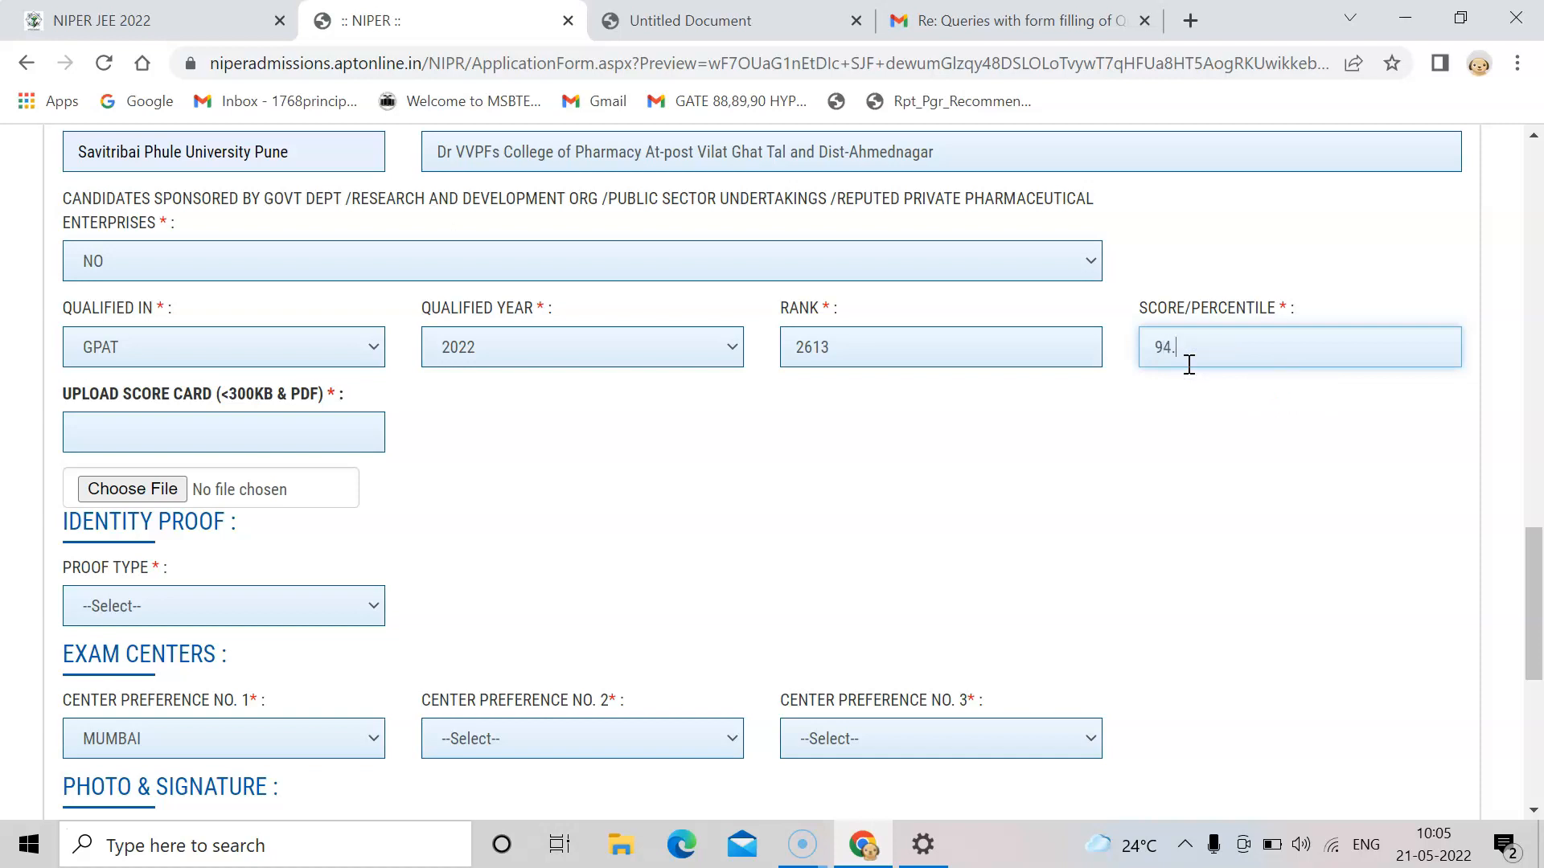
text(.8)
key(BackSpace)
key(BackSpace)
key(BackSpace)
key(BackSpace)
text(139)
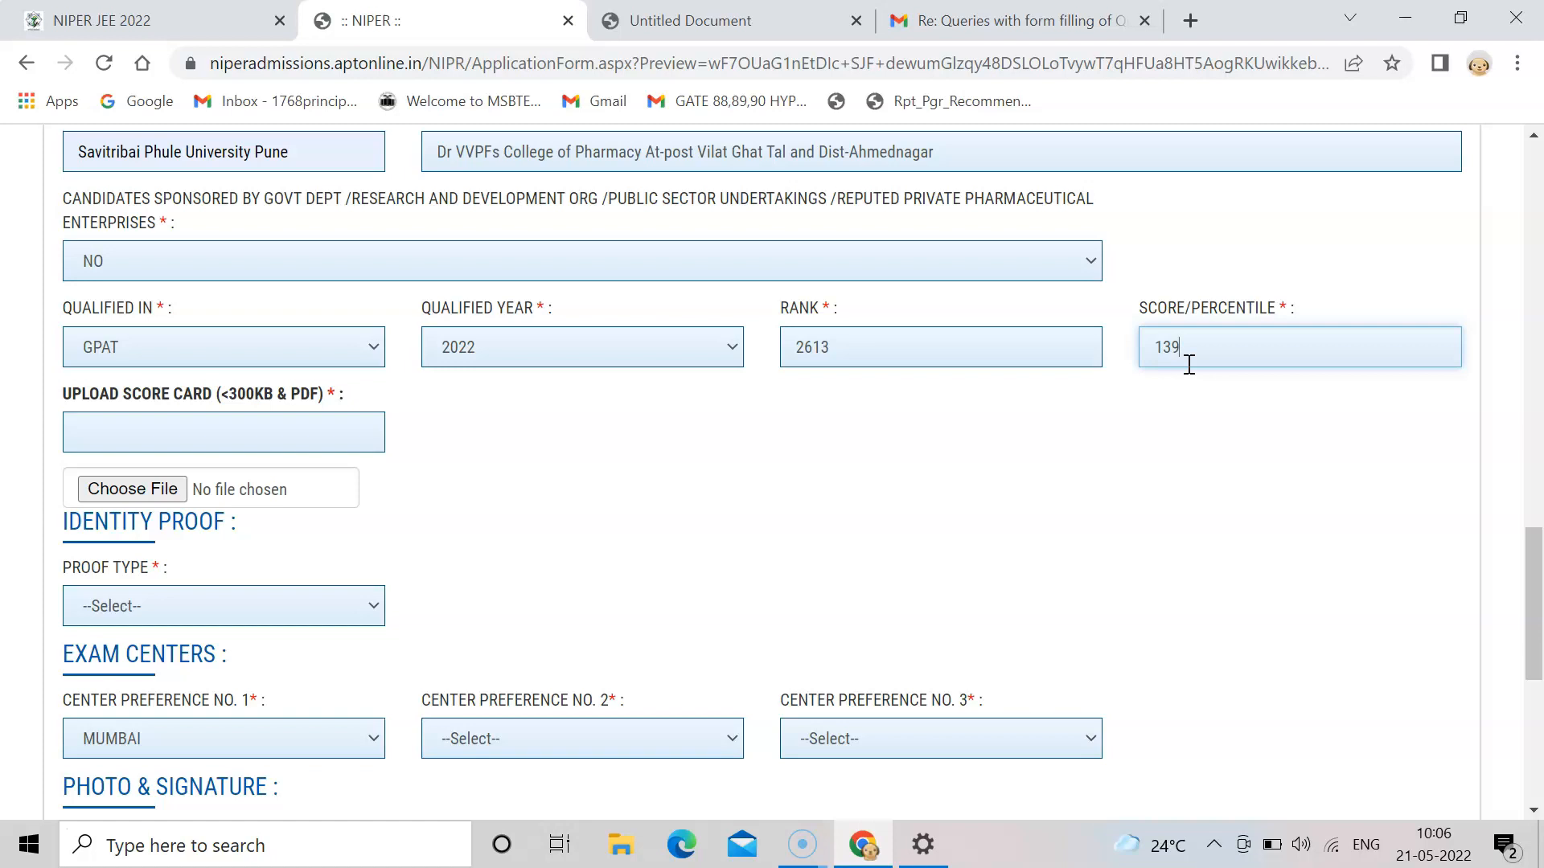
text(0)
key(BackSpace)
click(1190, 346)
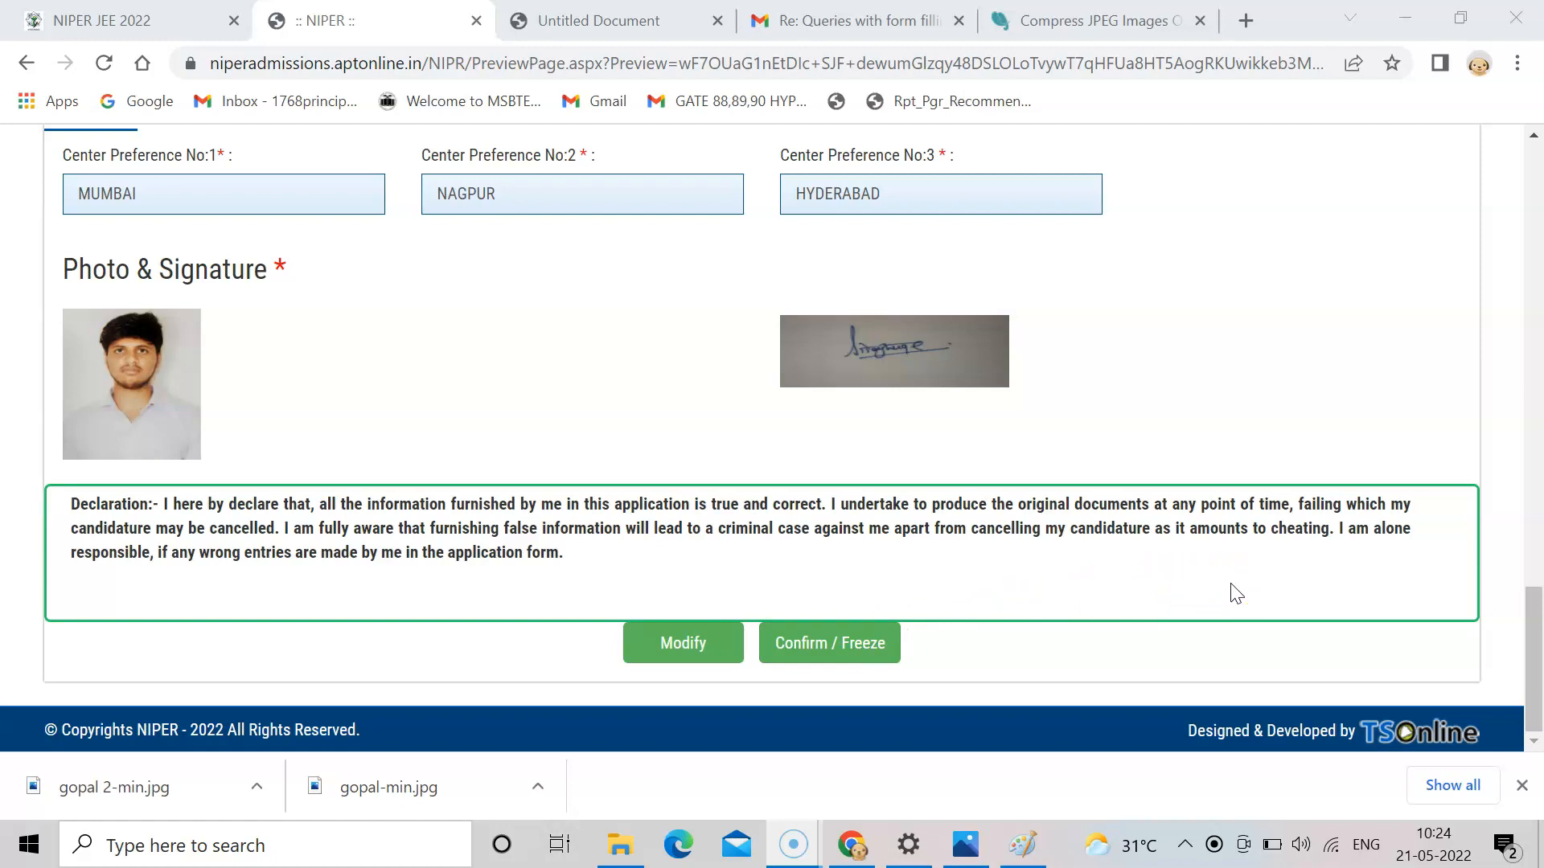
Review the printable application form's education, address, center preference and payment details, and bring up the page's save and print commands.
click(36, 837)
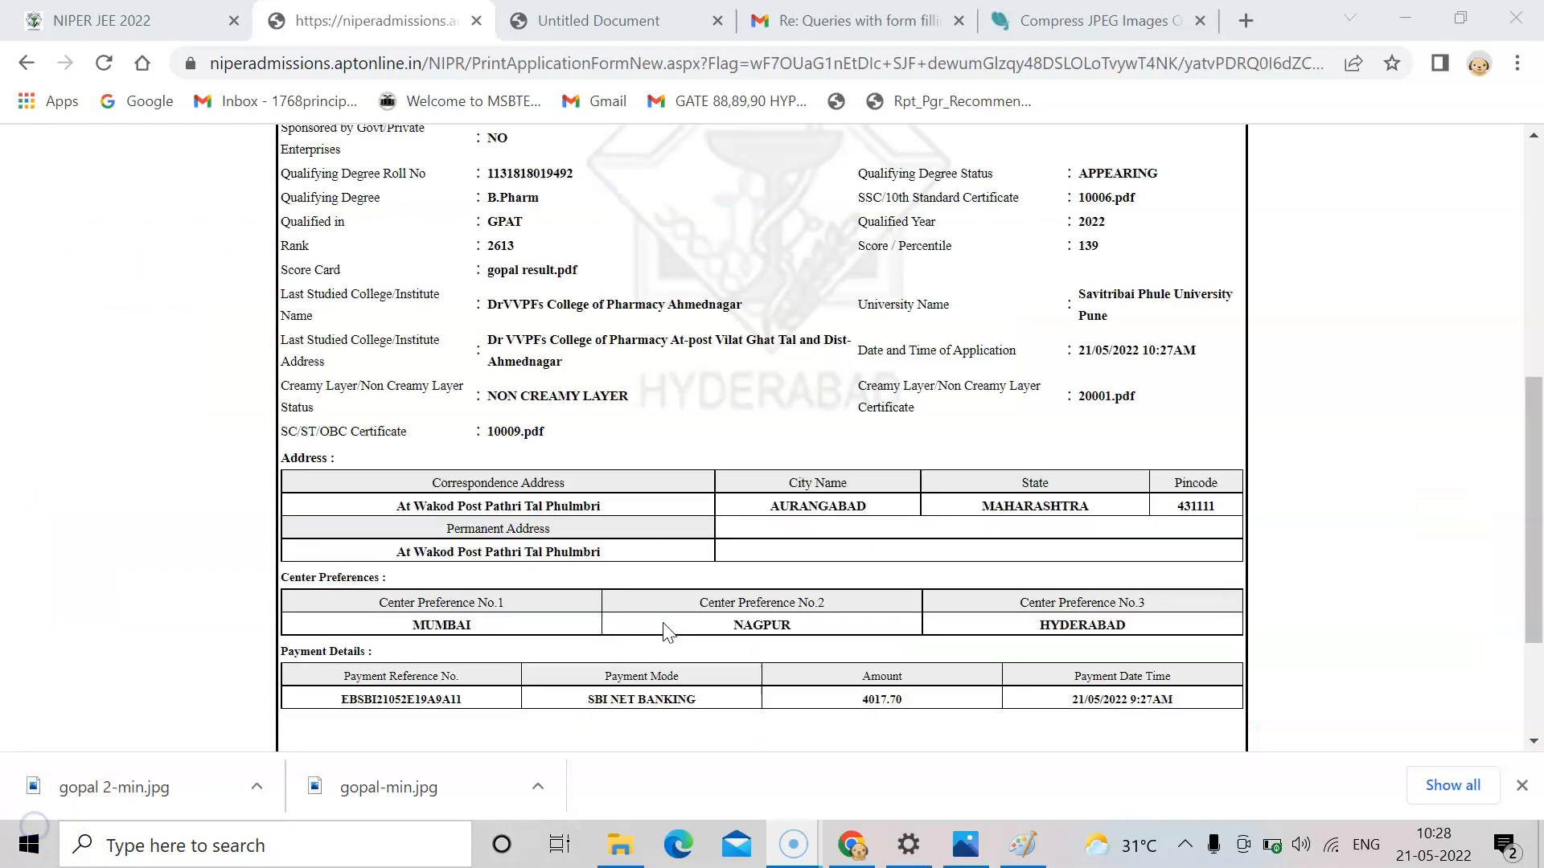
click(692, 645)
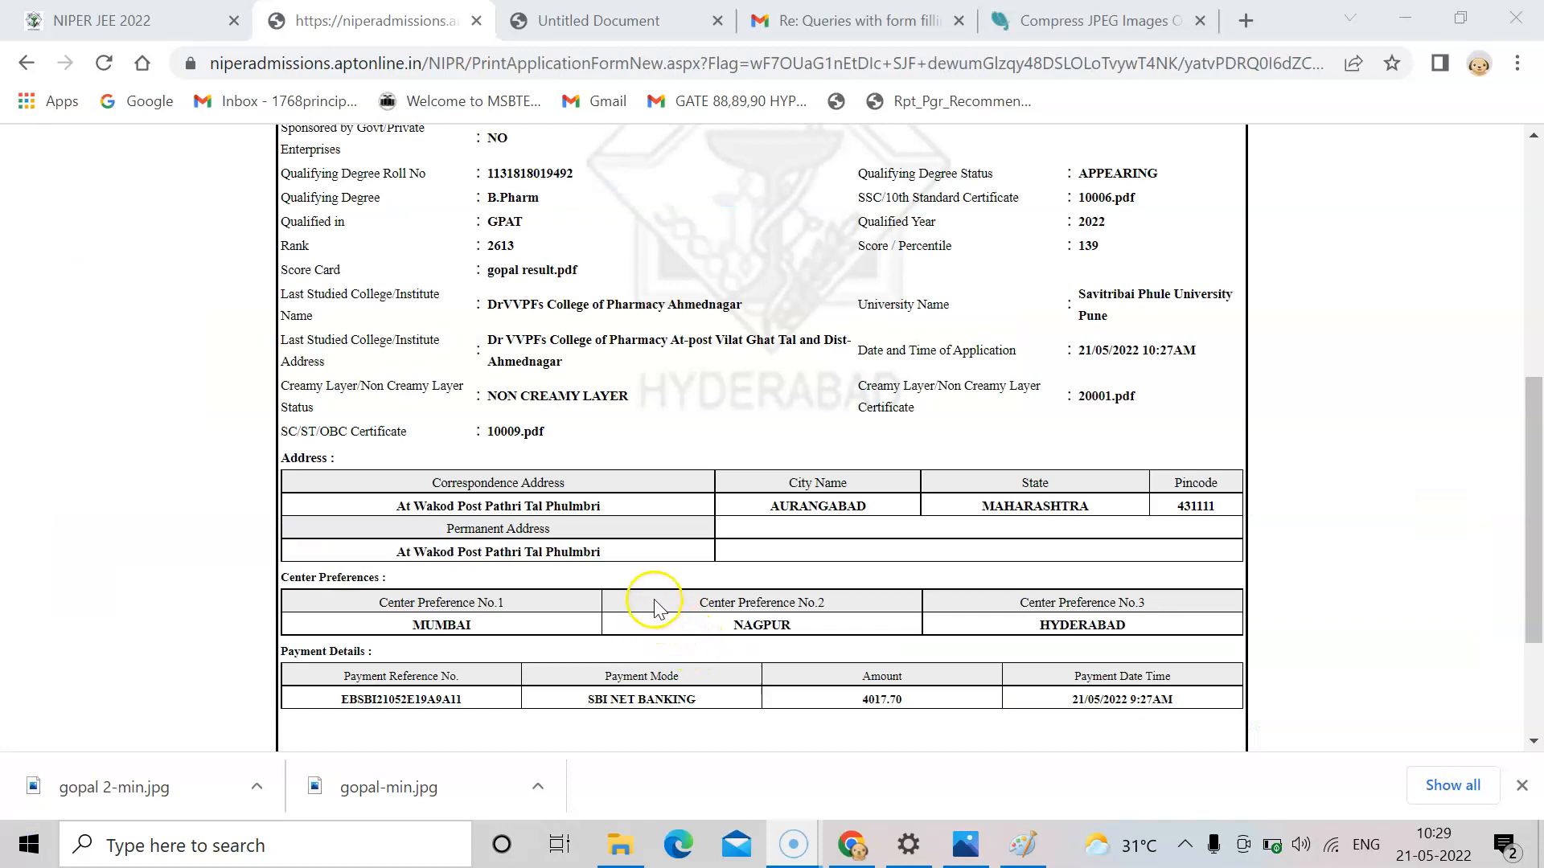
mouse_move(1536, 532)
mouse_down()
mouse_move(1537, 658)
mouse_move(1495, 461)
mouse_move(1510, 547)
mouse_up()
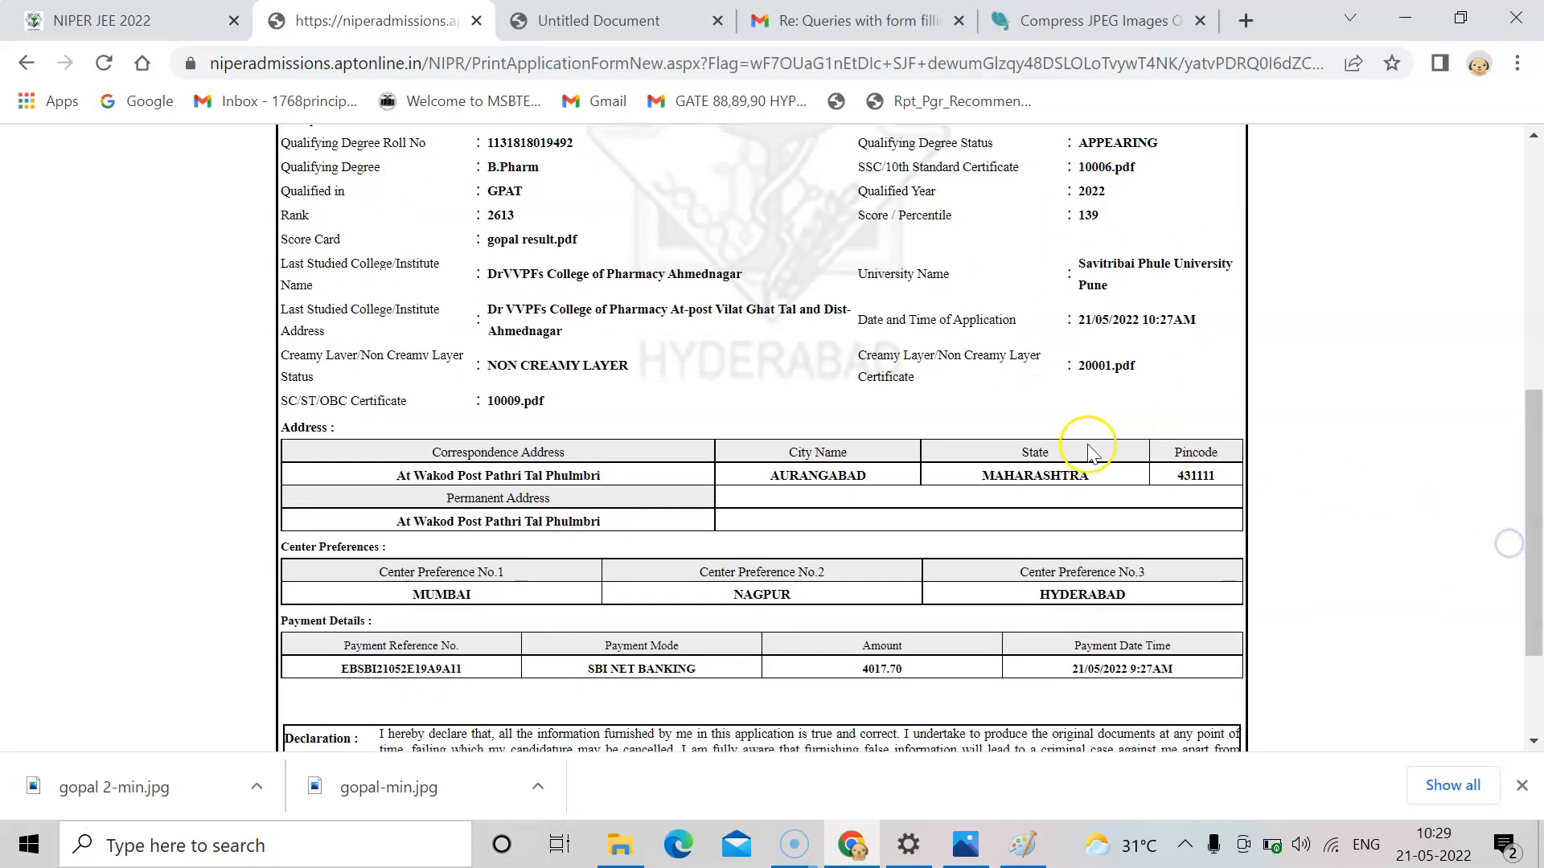
right_click(854, 389)
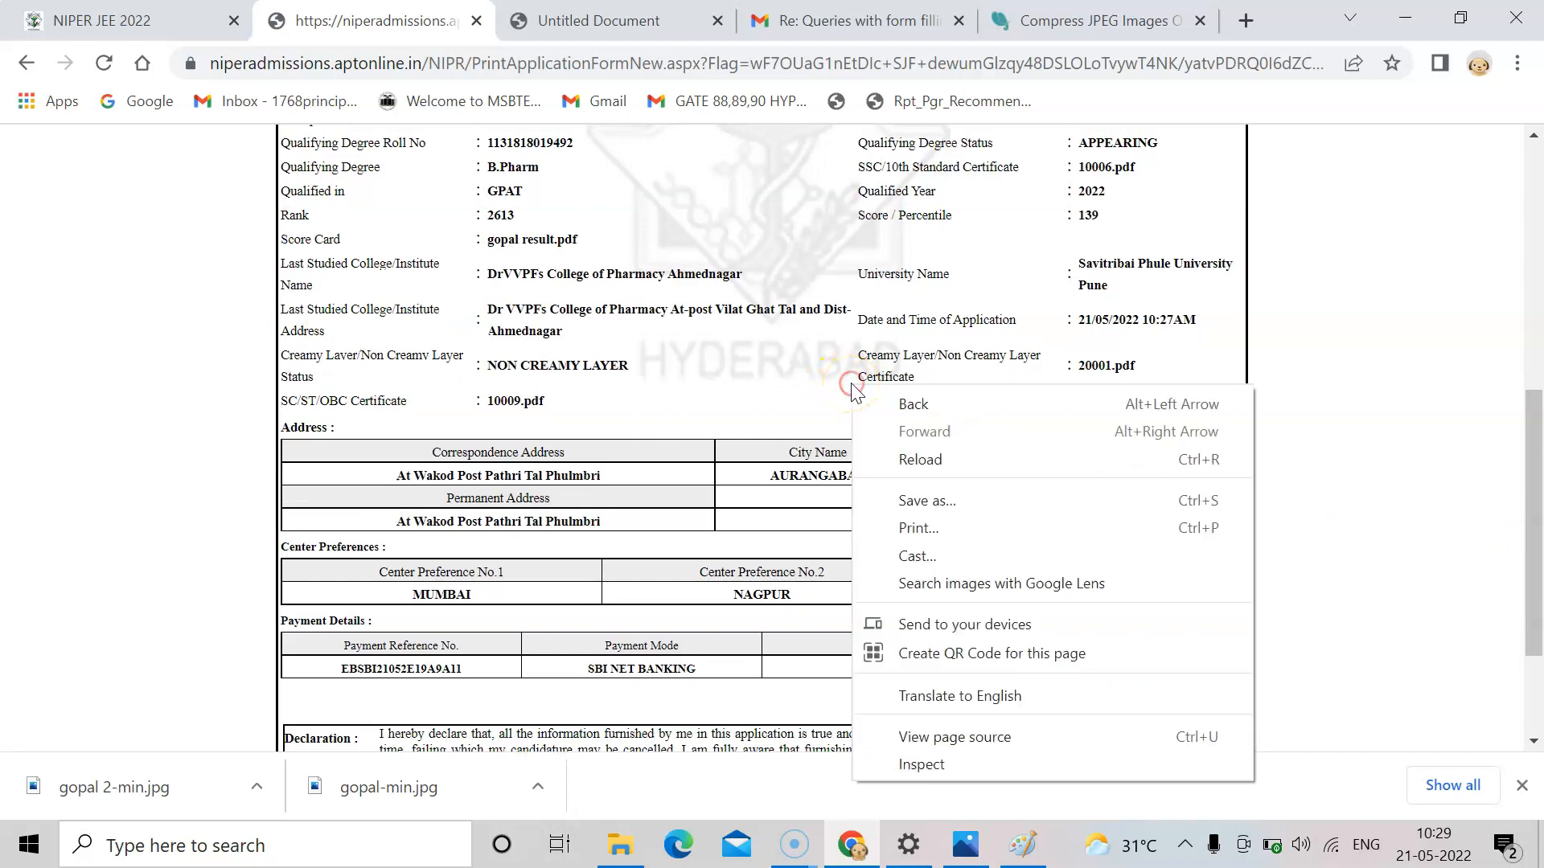